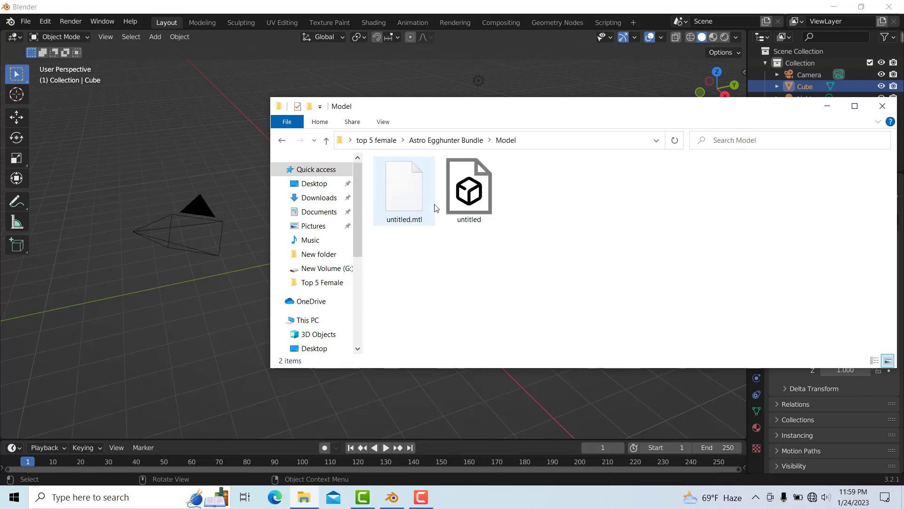
Delete the default camera, cube and light from the scene
drag(469, 191, 402, 262)
click(252, 204)
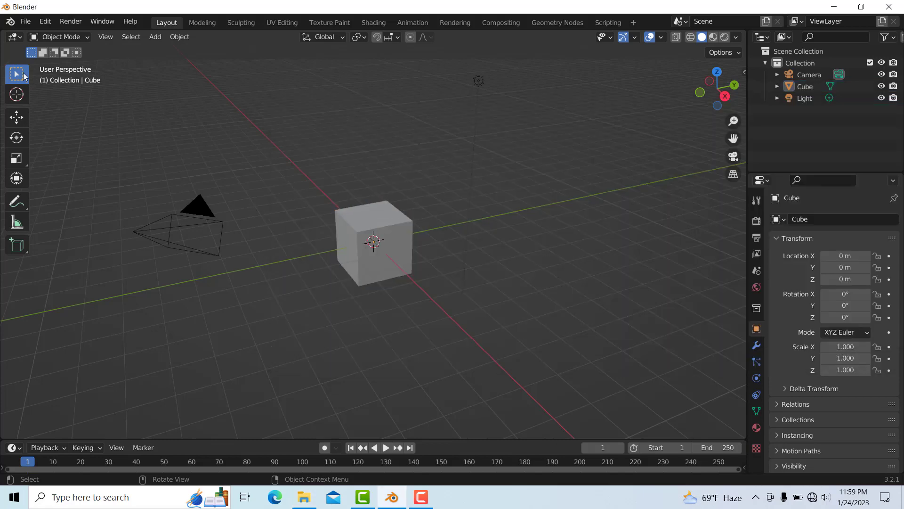
key(a)
key(x)
click(154, 155)
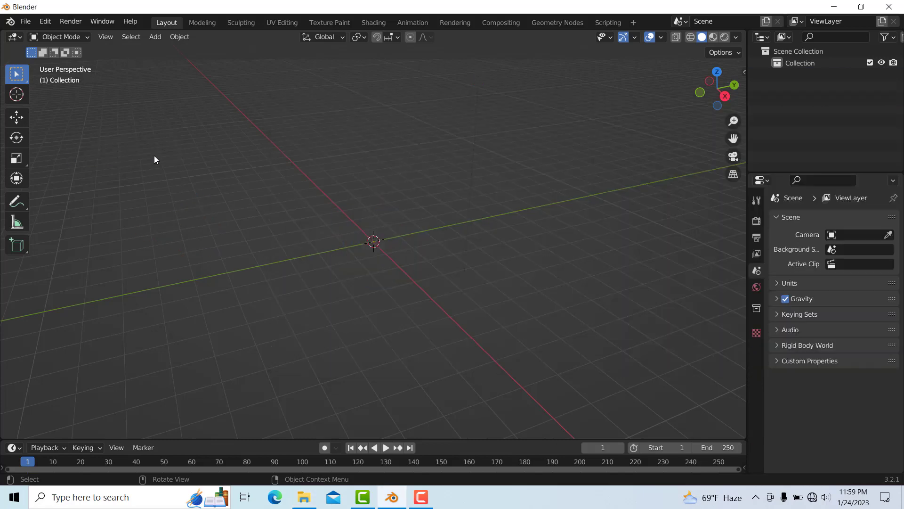
Import untitled.obj from Desktop/Top 5 Female/Summer Beaches Bundle/Model as a Wavefront OBJ
click(26, 21)
mouse_move(38, 181)
click(180, 308)
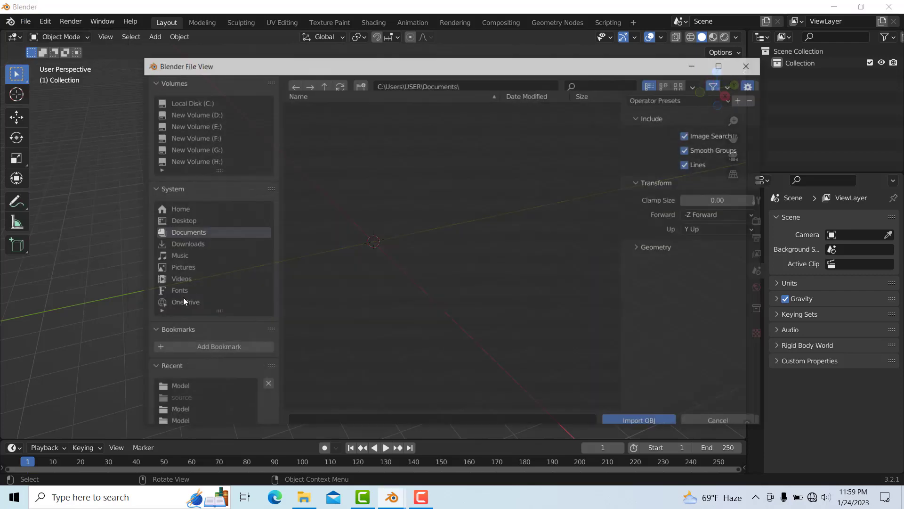
click(190, 221)
double_click(315, 115)
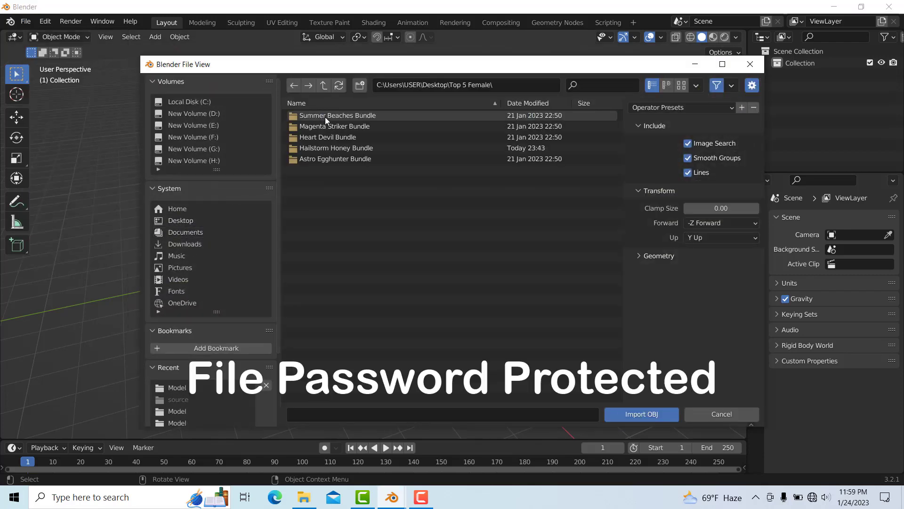
double_click(325, 116)
click(337, 125)
double_click(337, 124)
click(347, 115)
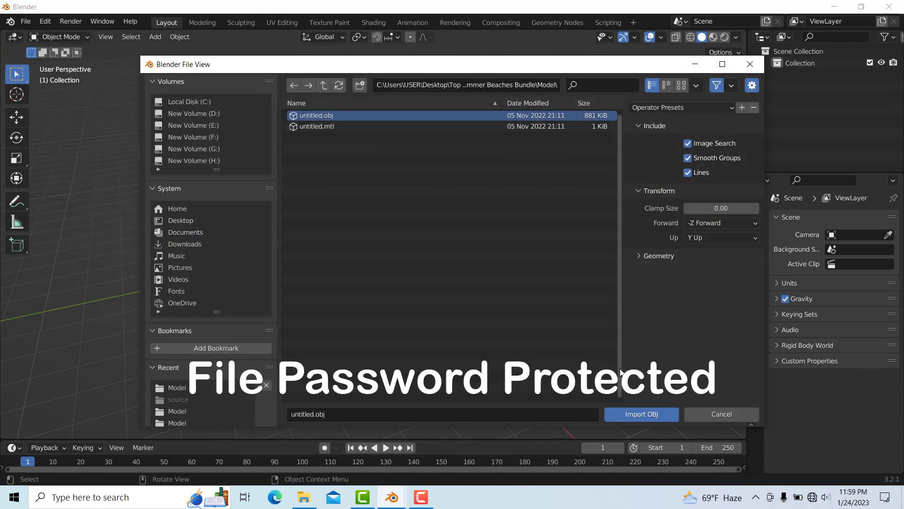
click(630, 415)
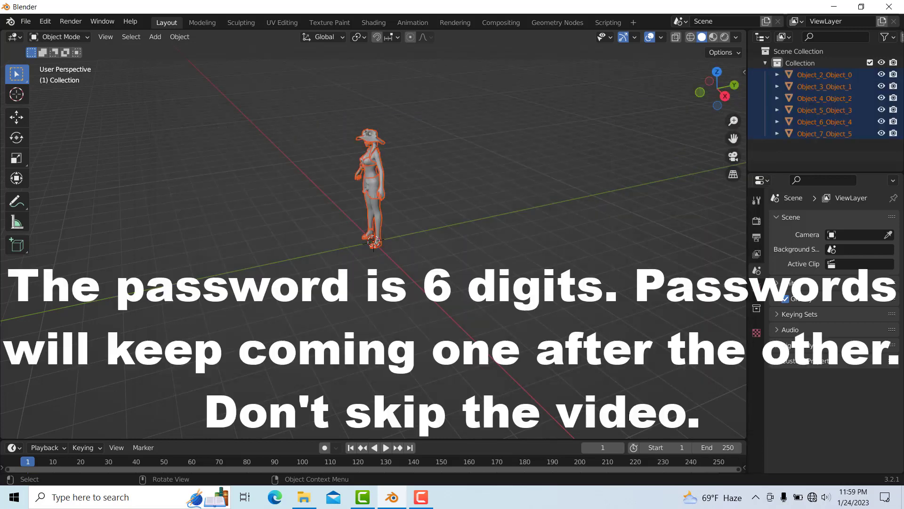
Frame the model in front view, deselect everything, and switch to Material Preview shading
key(KP_1)
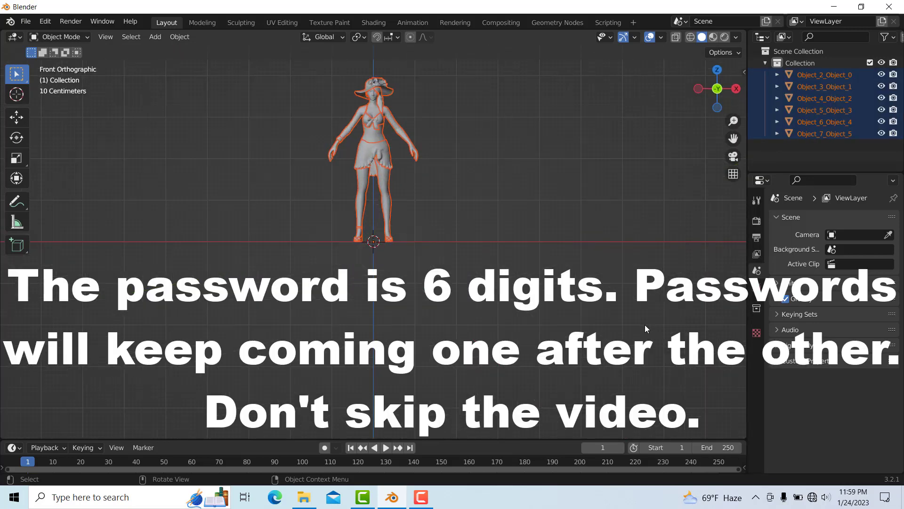
drag(734, 140, 739, 200)
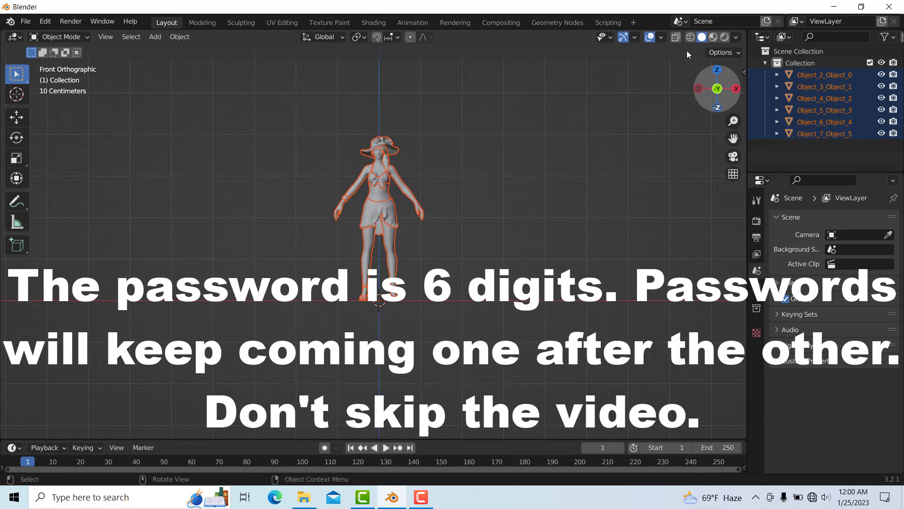
click(605, 156)
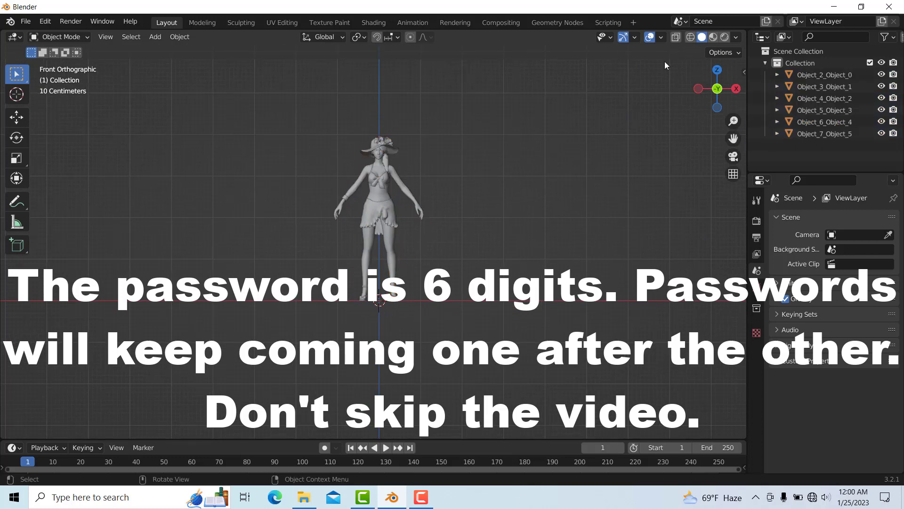
click(713, 38)
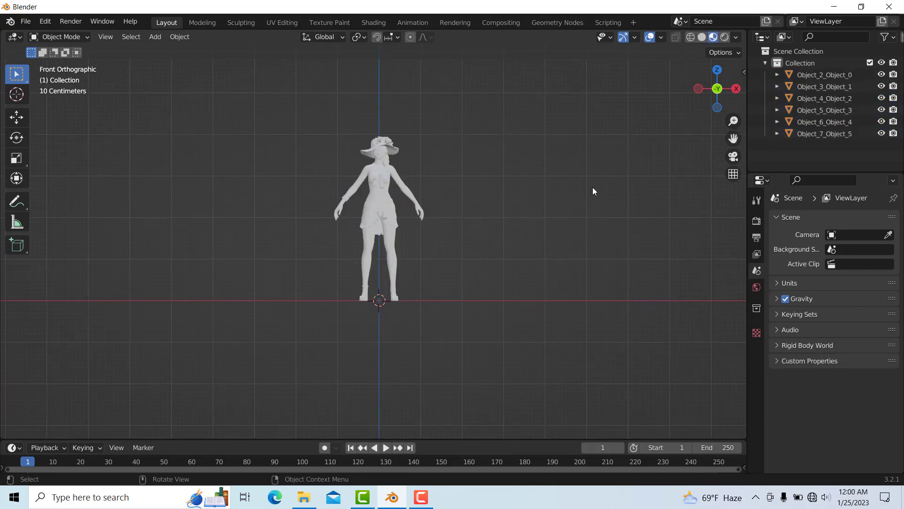
Import untitled.obj from the Magenta Striker Bundle's Model folder as a Wavefront OBJ
click(25, 21)
mouse_move(71, 180)
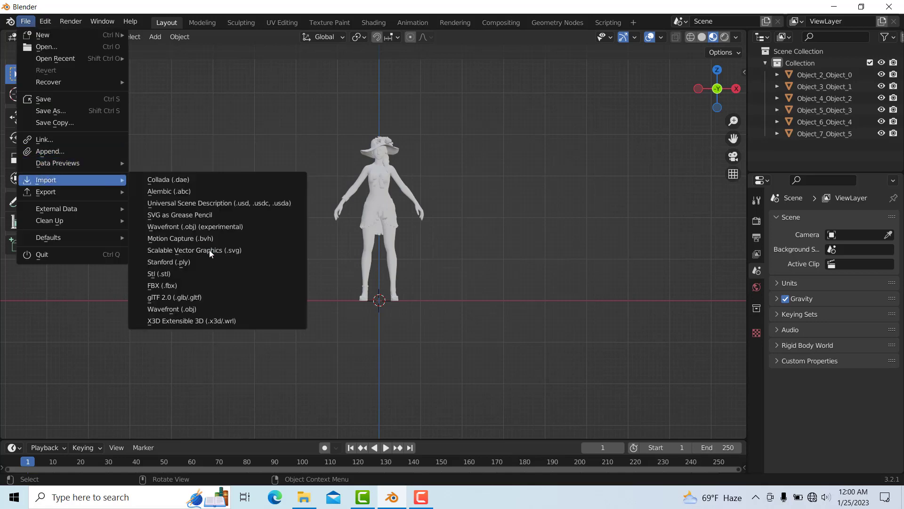
click(199, 309)
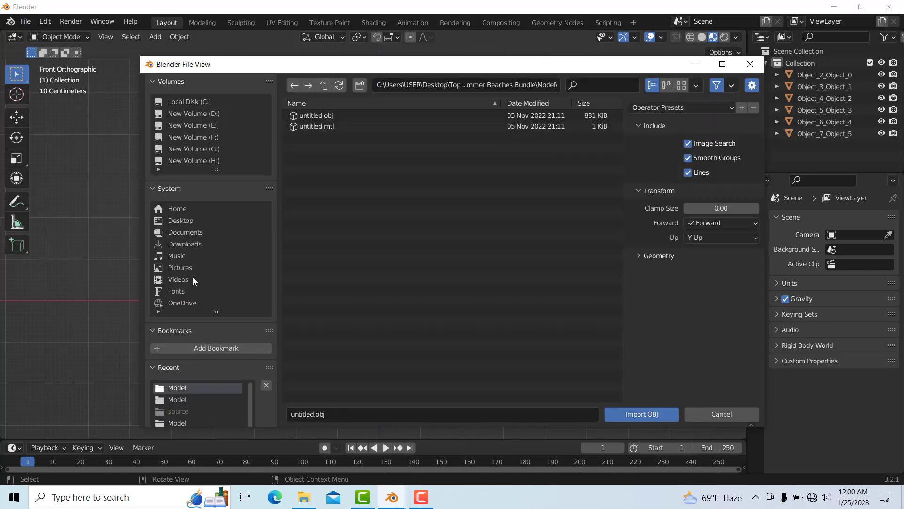
click(323, 85)
click(323, 85)
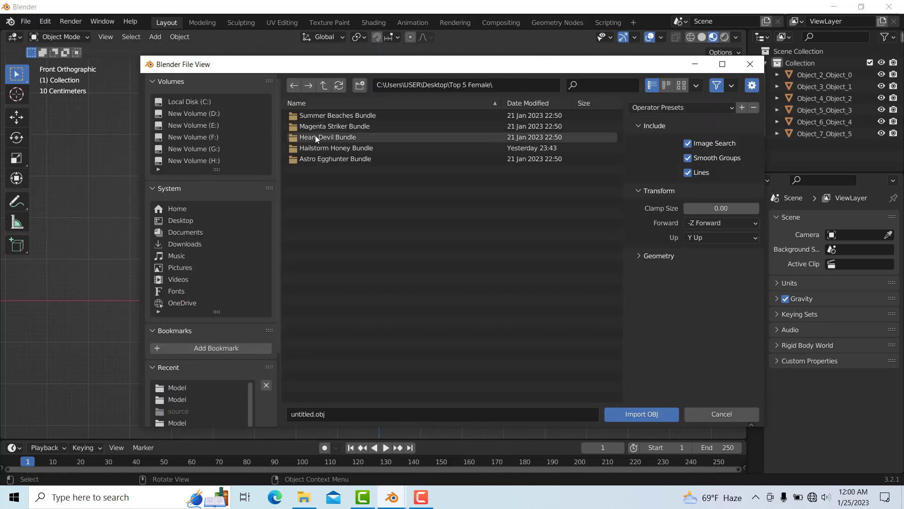
double_click(318, 128)
double_click(332, 126)
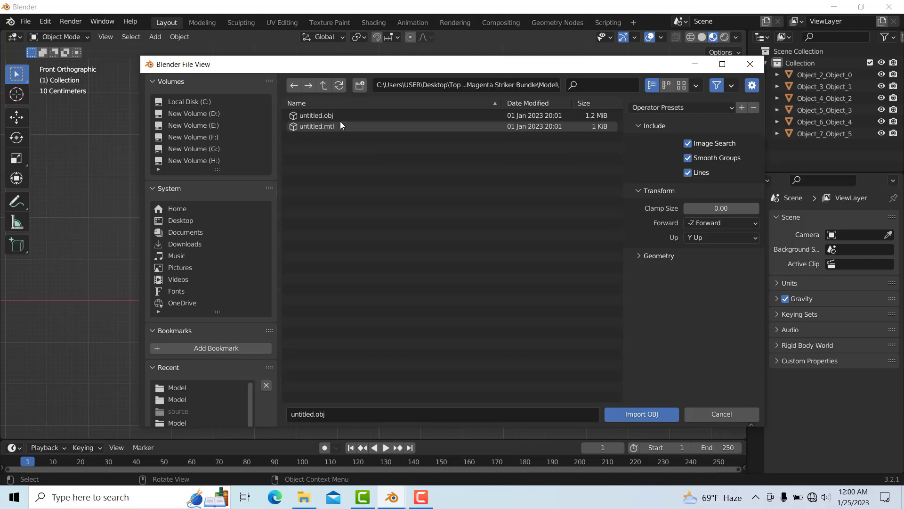
click(626, 413)
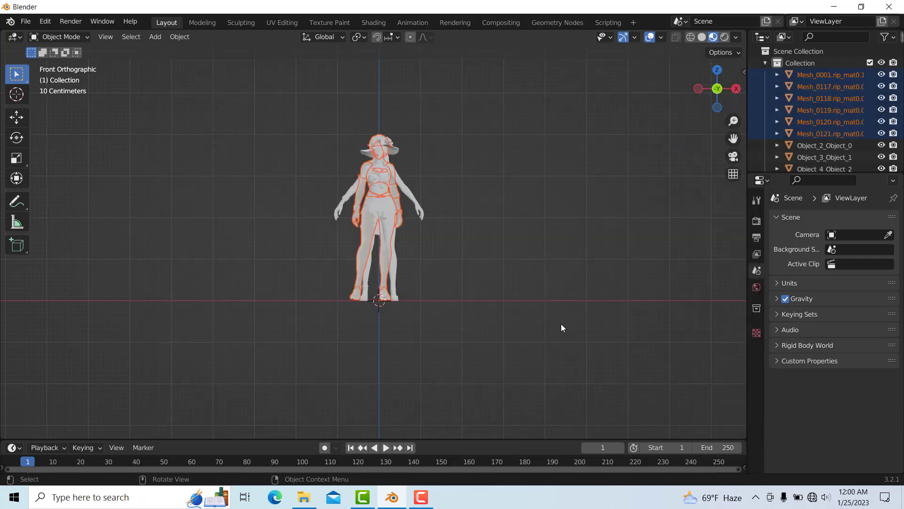
Move the Magenta Striker character -1.542 m along X, left of the first
key(g)
key(x)
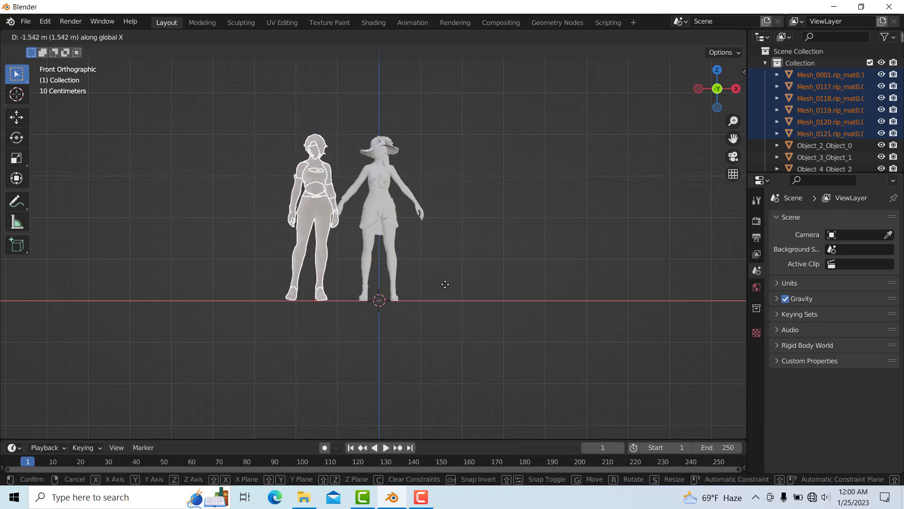
click(444, 283)
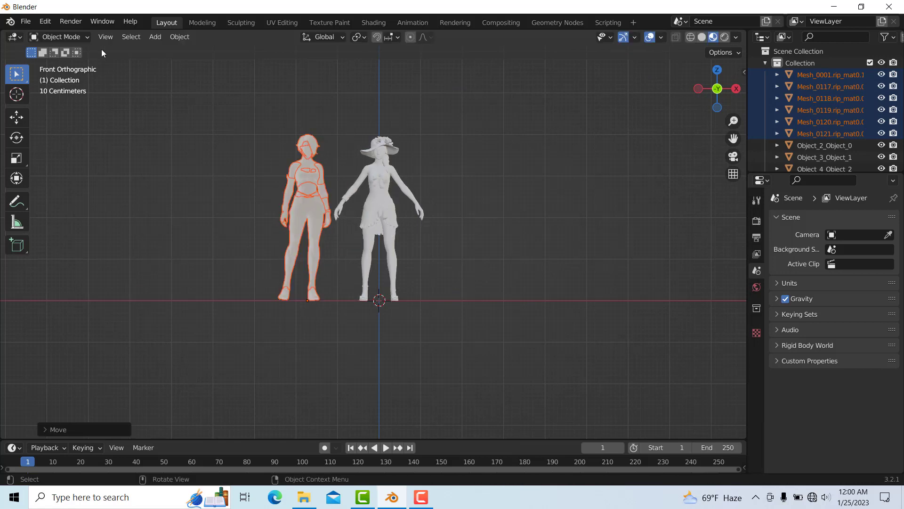
Import untitled.obj from the Heart Devil Bundle's Model folder as a Wavefront OBJ
click(25, 22)
mouse_move(47, 180)
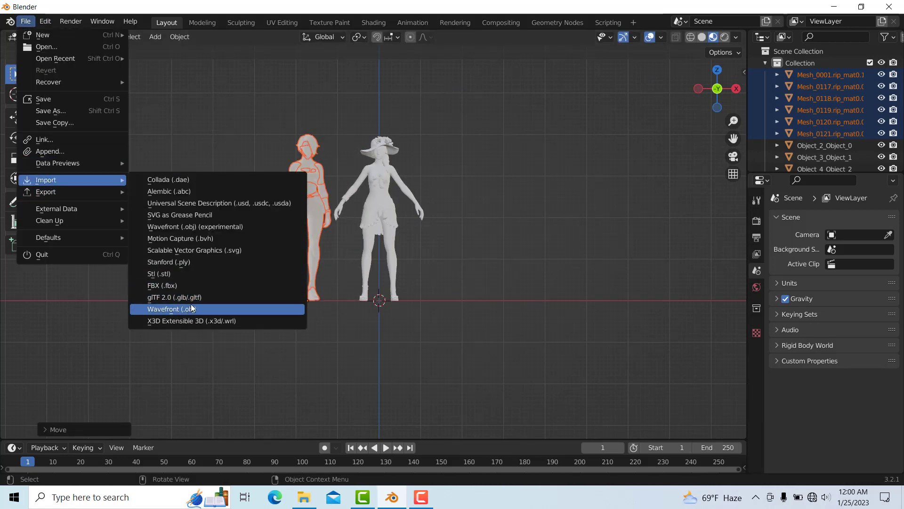
click(191, 308)
click(323, 85)
click(323, 85)
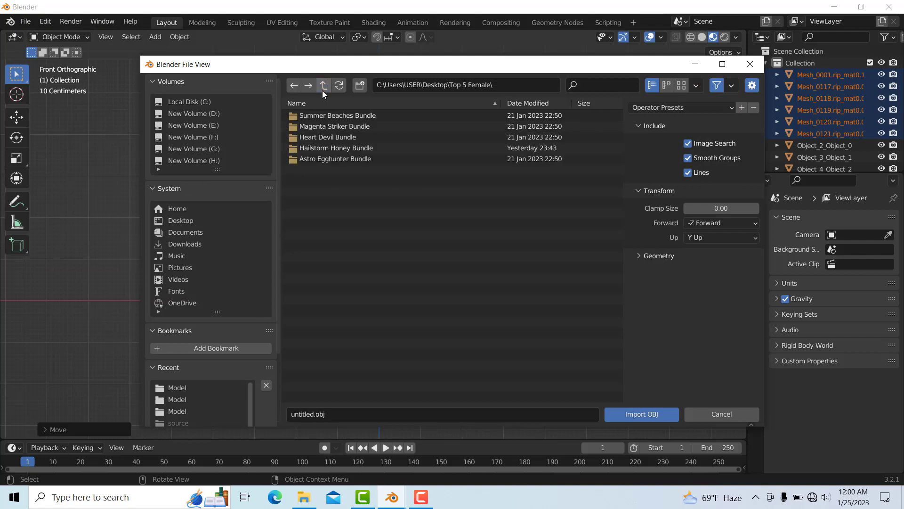
double_click(331, 137)
double_click(328, 123)
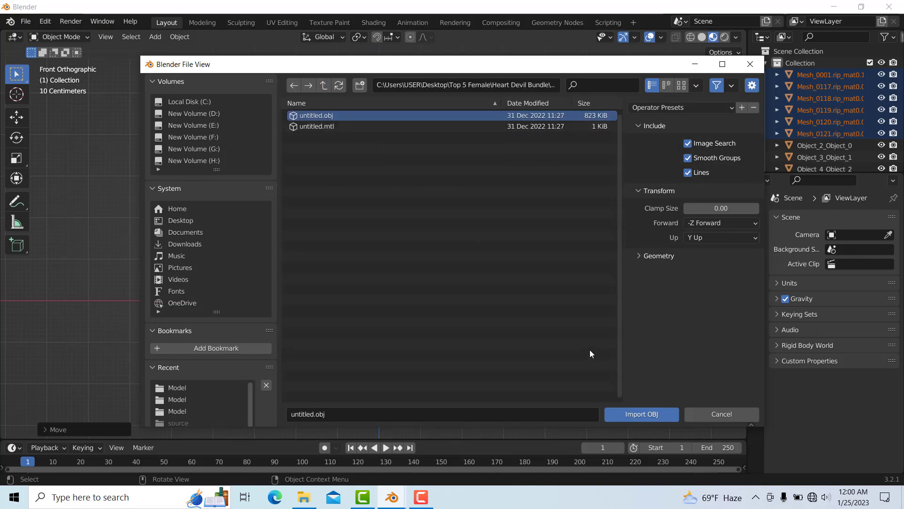
click(616, 416)
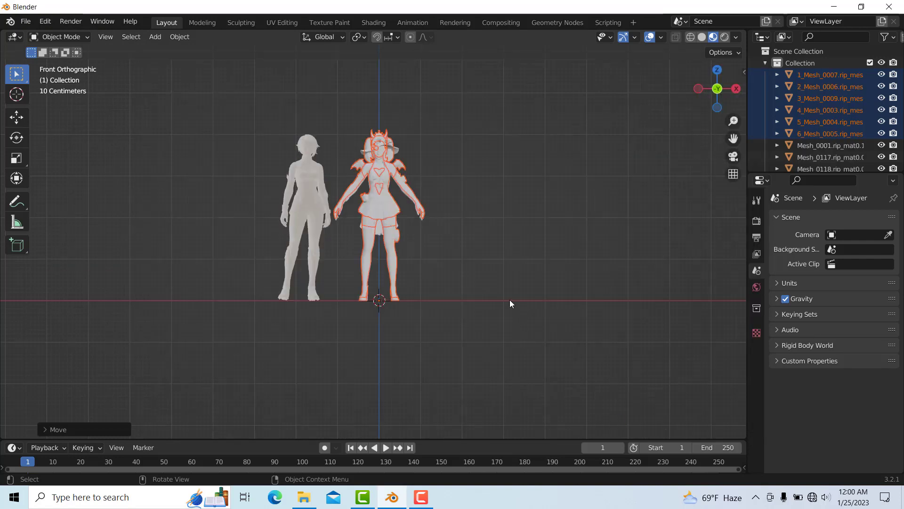
Move the Heart Devil character -3.425 m along X to the far left
key(g)
key(x)
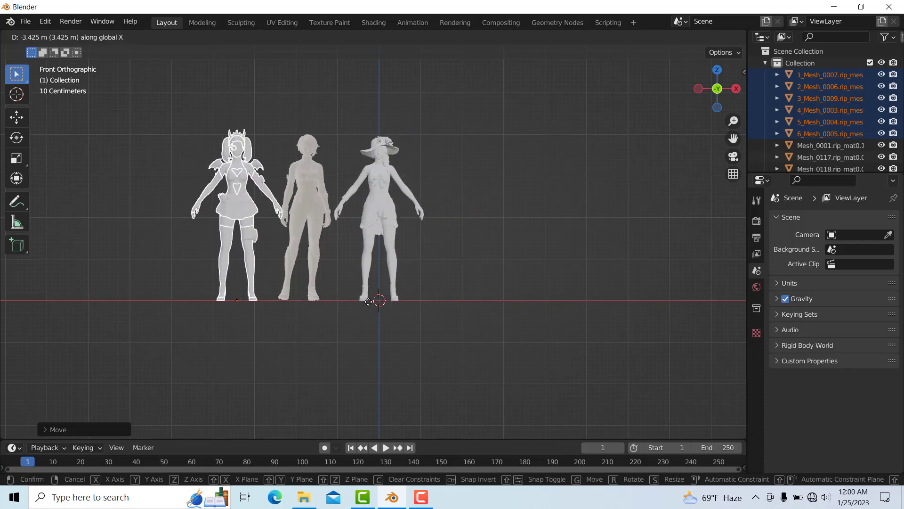
click(366, 303)
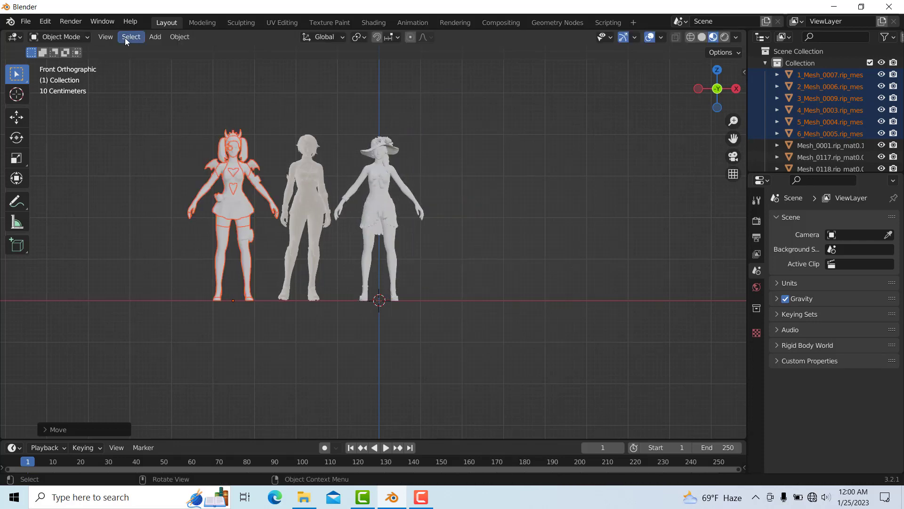
Import untitled.obj from the Hailstorm Honey Bundle's Model folder as a Wavefront OBJ
click(26, 22)
mouse_move(114, 175)
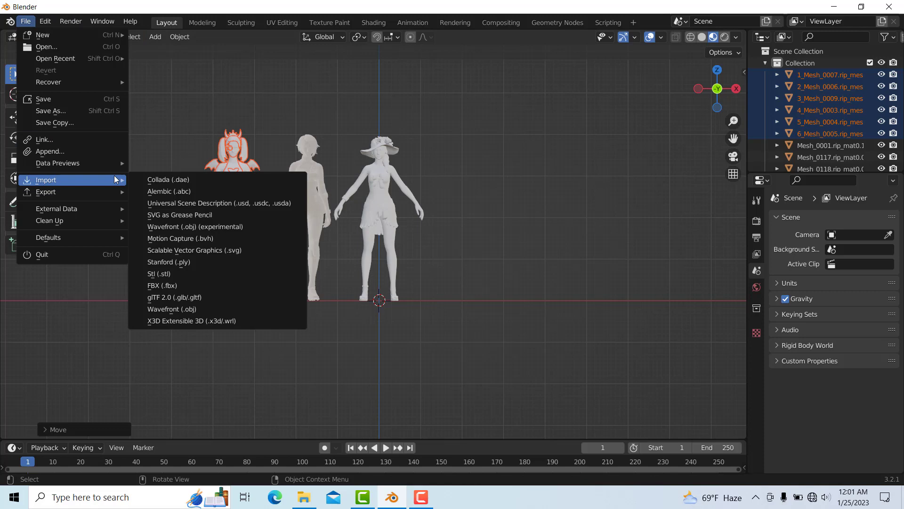
click(188, 309)
click(323, 86)
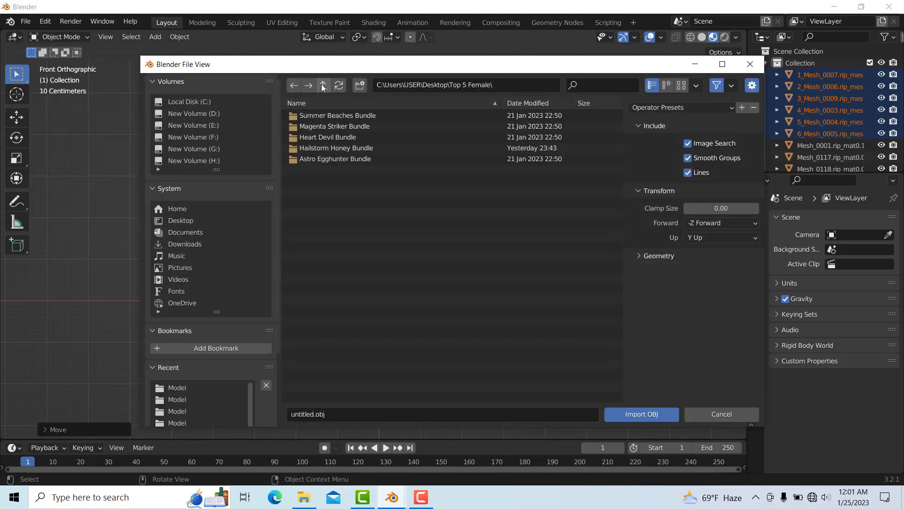
double_click(335, 148)
double_click(331, 127)
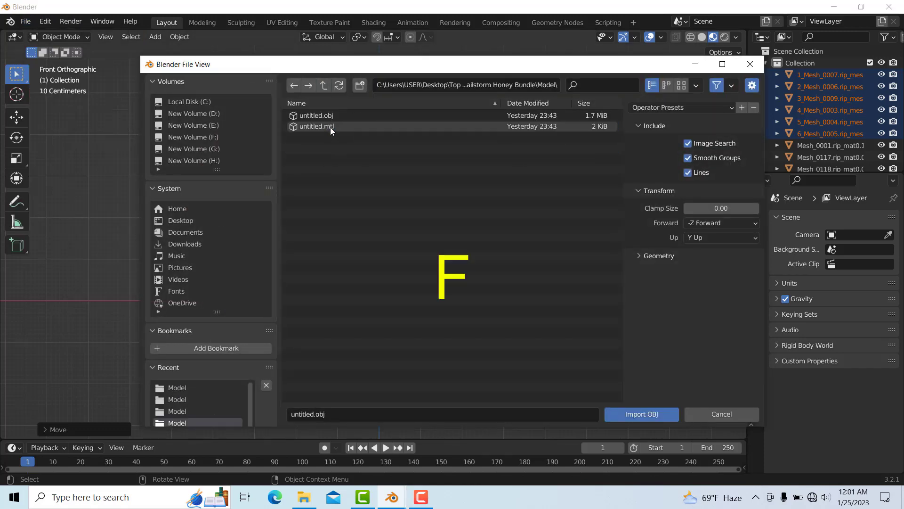
key(a)
click(361, 116)
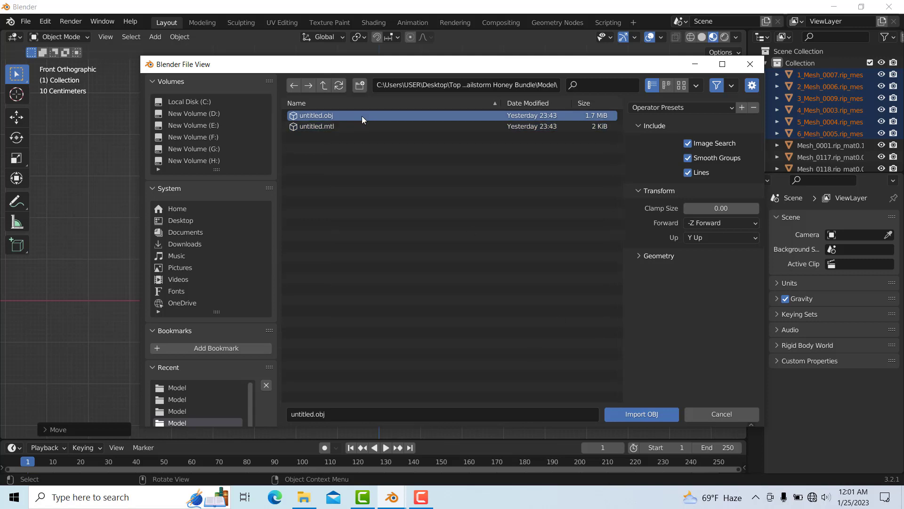
click(643, 415)
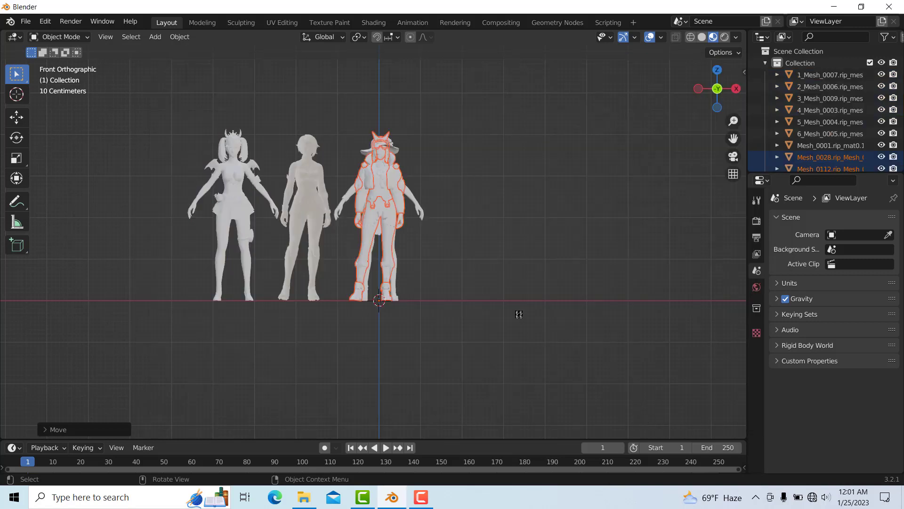
Shift the Hailstorm Honey character 1.758 m along X to the right of the row
key(g)
key(x)
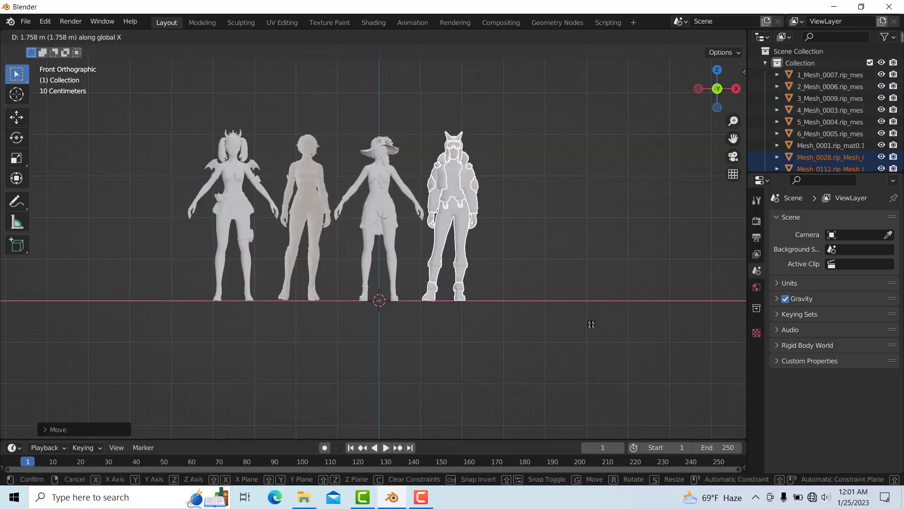
click(590, 324)
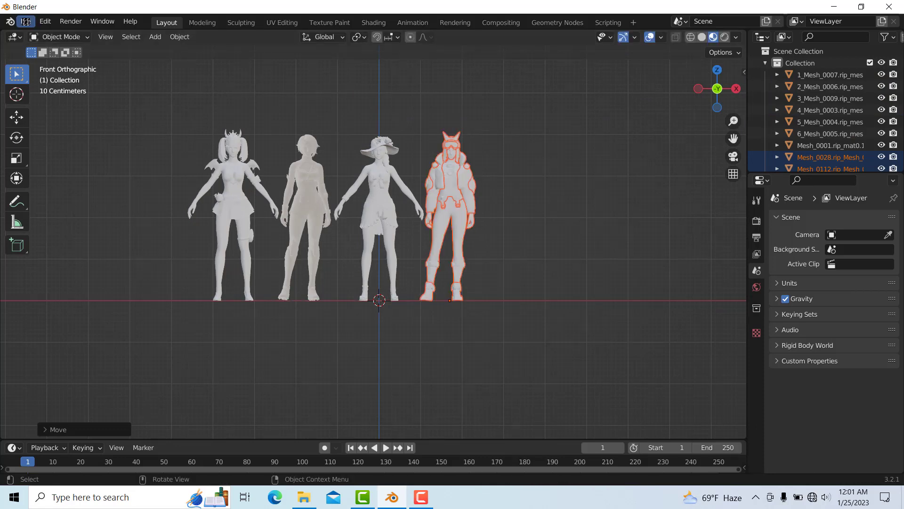
click(26, 21)
Import untitled.obj from the Astro Egghunter Bundle's Model folder as a Wavefront OBJ
mouse_move(58, 178)
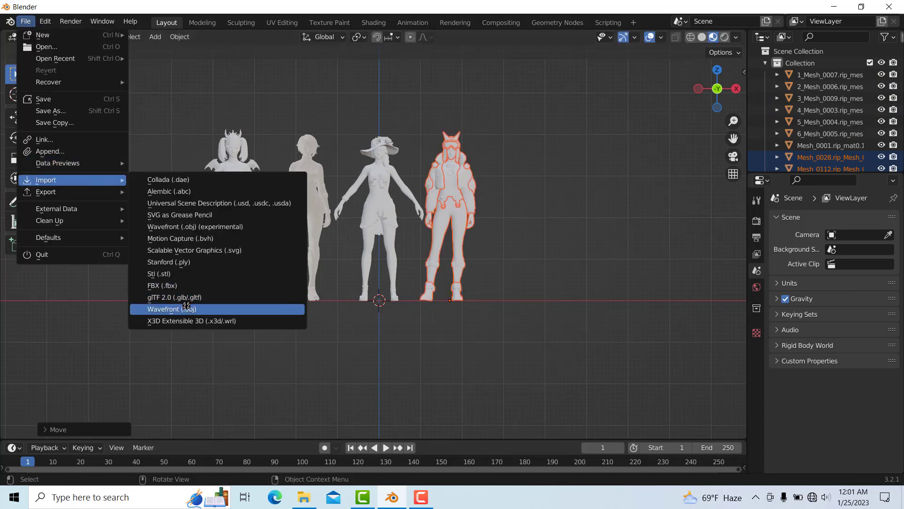
click(187, 307)
click(328, 82)
click(328, 83)
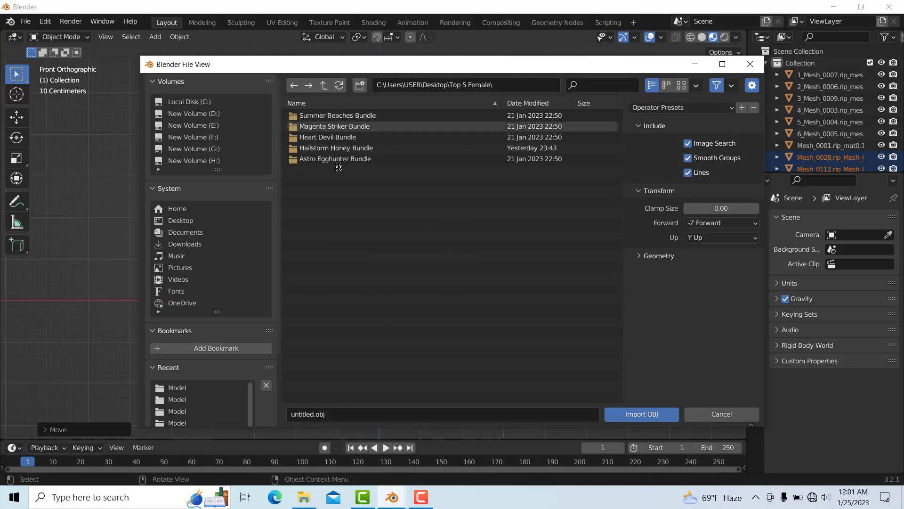
click(339, 159)
double_click(338, 159)
double_click(348, 127)
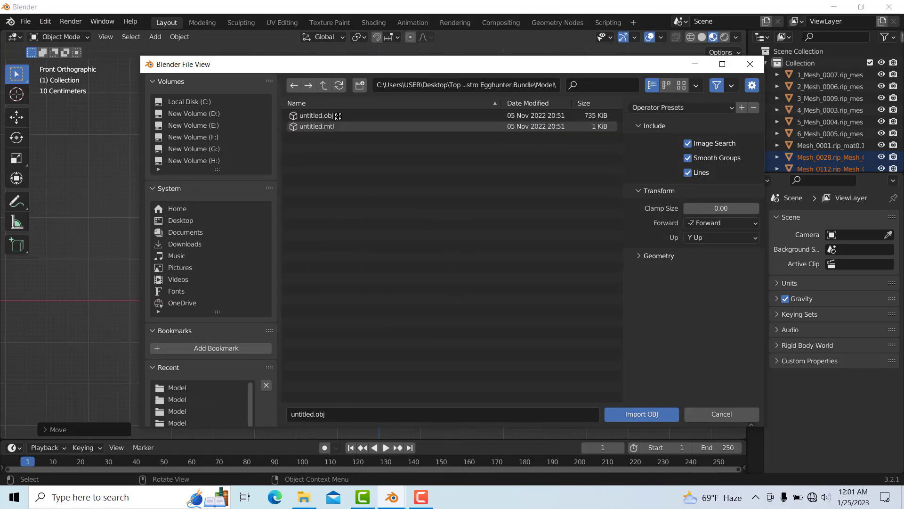
click(330, 115)
click(620, 417)
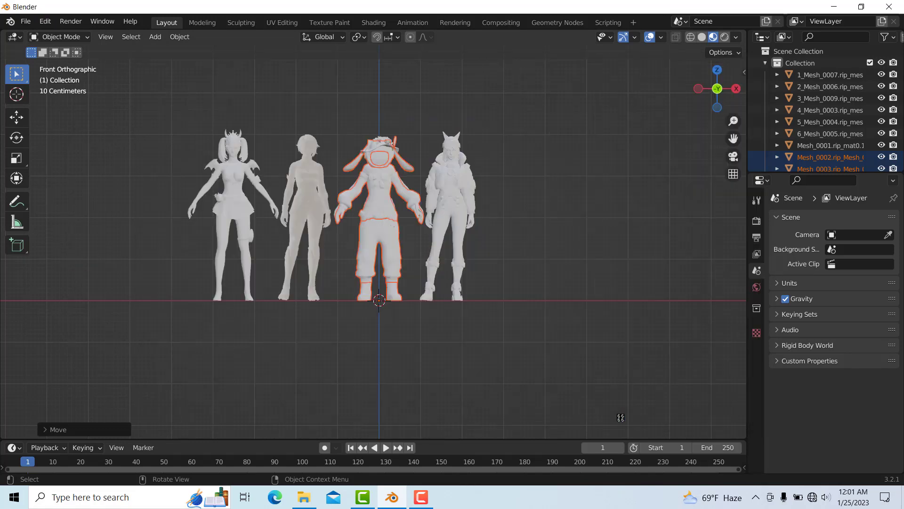
Move the Astro Egghunter character along X to the right end, then deselect all
key(g)
key(x)
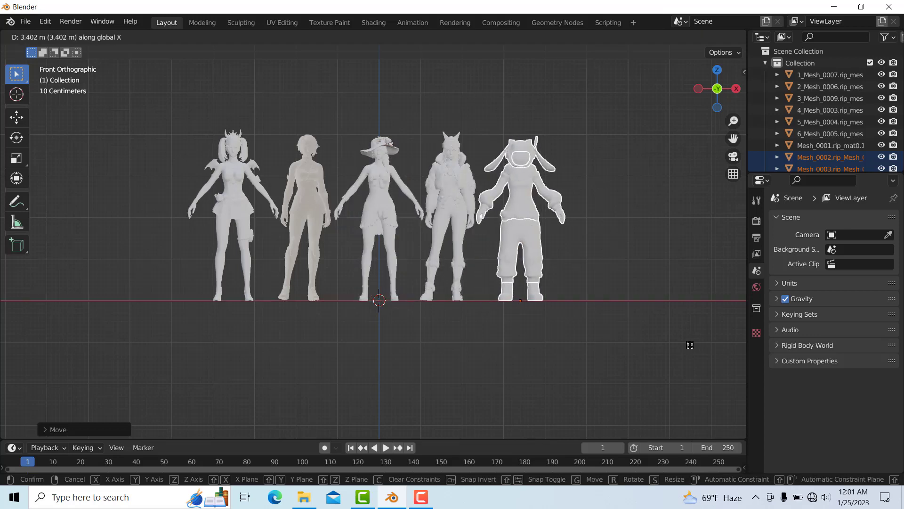
click(690, 344)
click(667, 275)
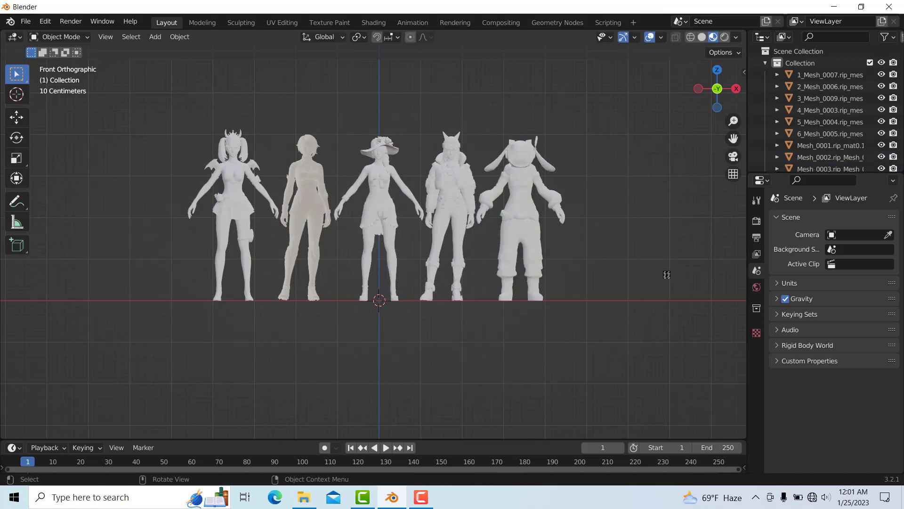
scroll(666, 274, up, 1)
drag(730, 139, 734, 162)
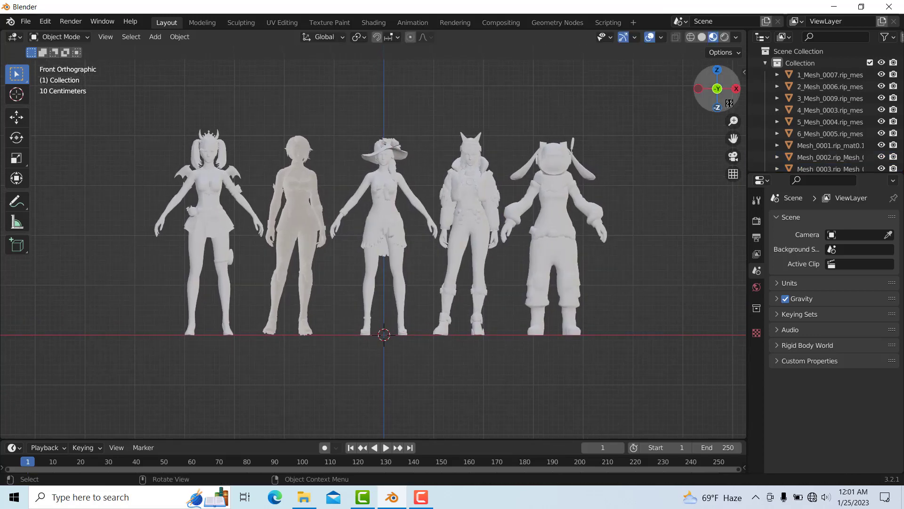
drag(730, 103, 732, 122)
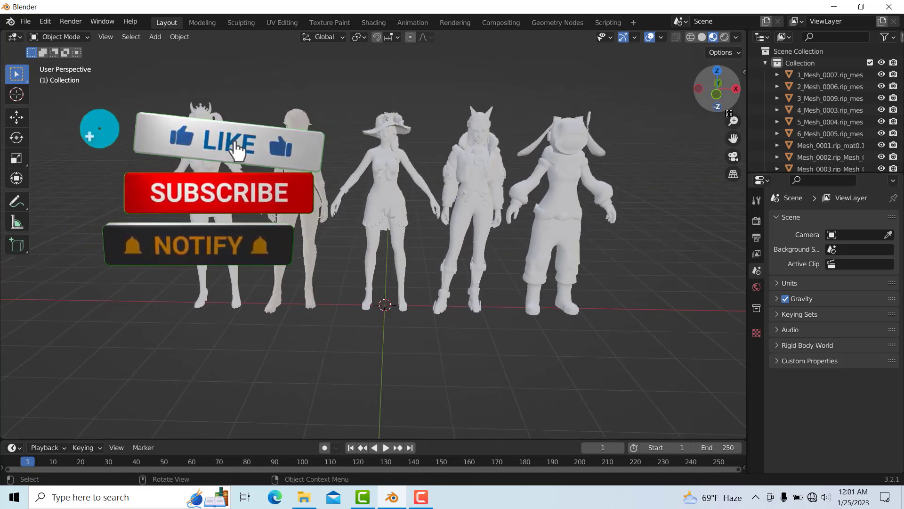
Switch to the Shading workspace with the five characters viewed from the front
click(368, 23)
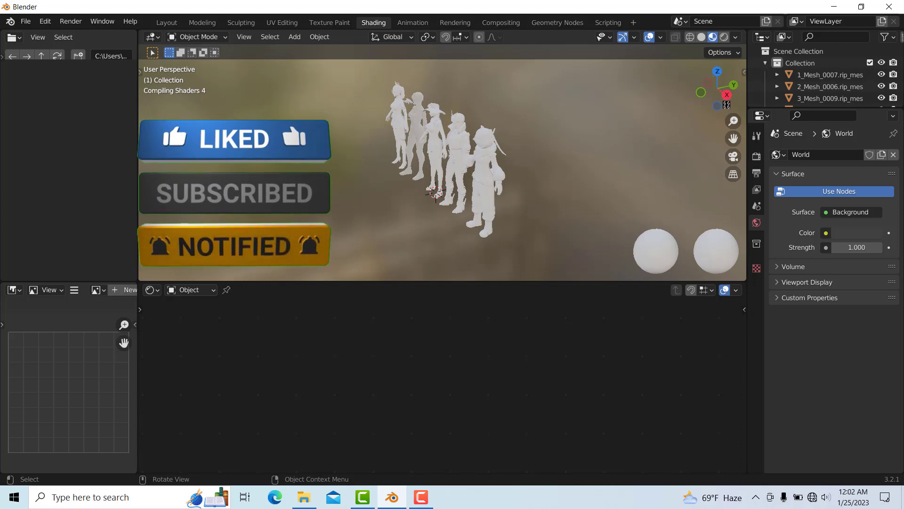
drag(727, 104, 188, 107)
scroll(561, 137, up, 4)
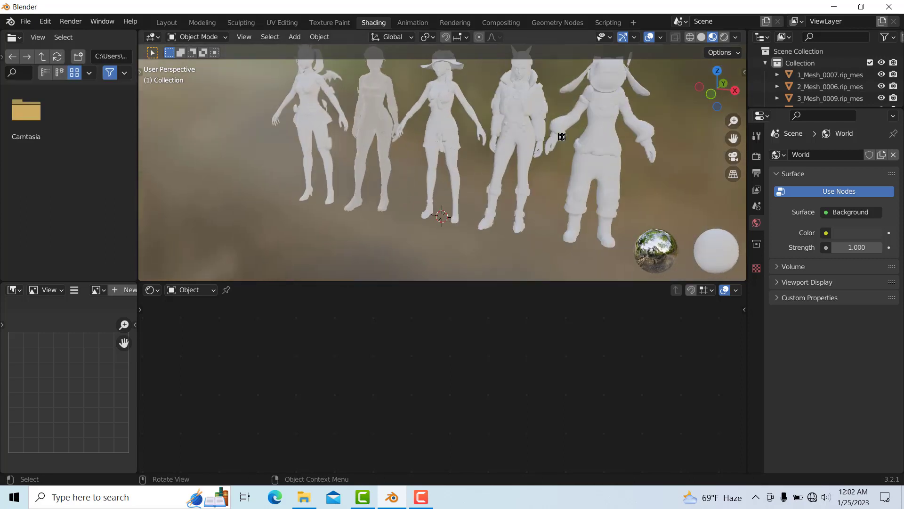
drag(723, 98, 743, 103)
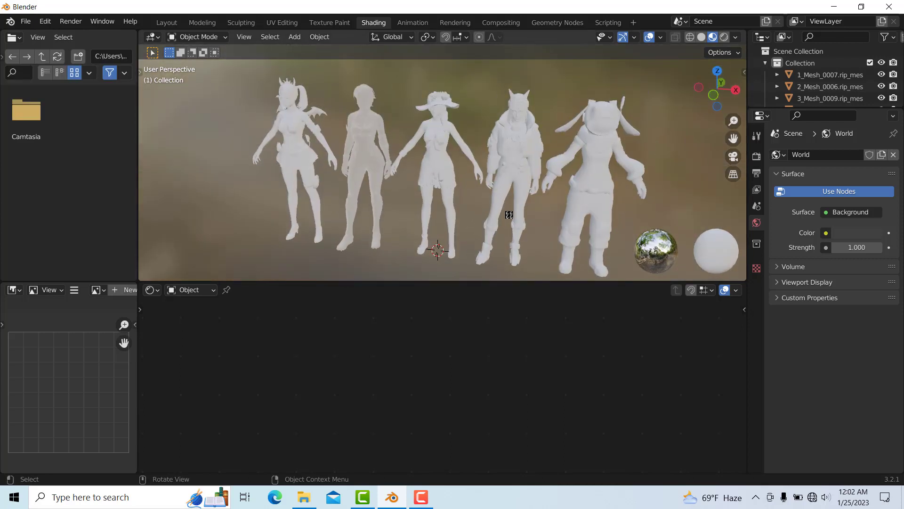
Open the Summer Beaches Bundle Texture folder in File Explorer beside Blender
click(304, 497)
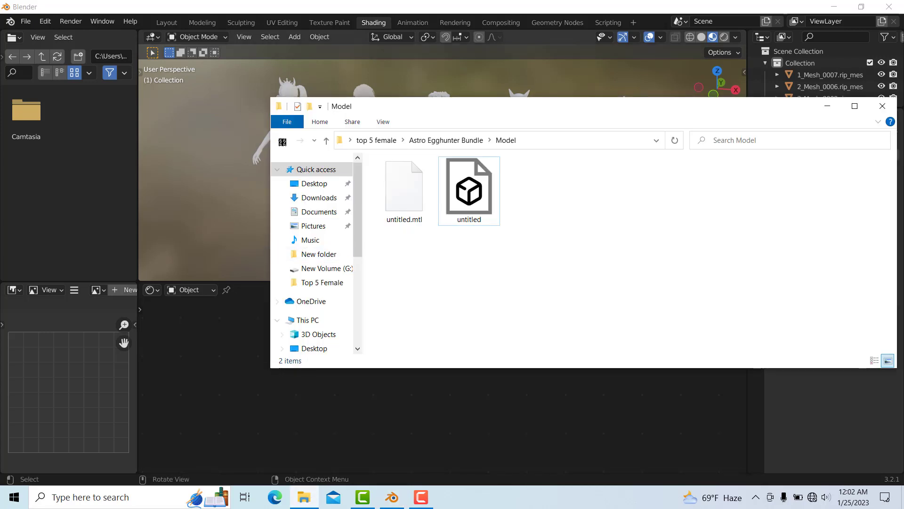
click(282, 141)
double_click(397, 228)
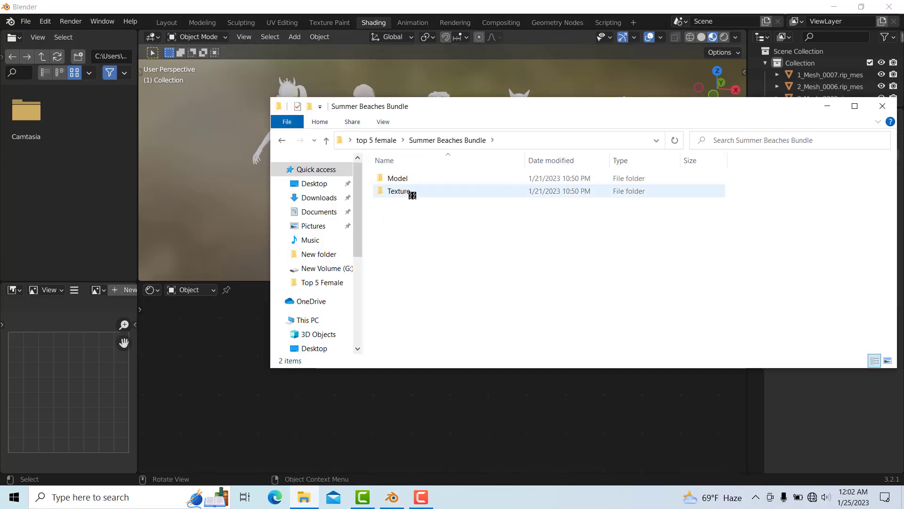
double_click(399, 191)
drag(387, 245, 737, 190)
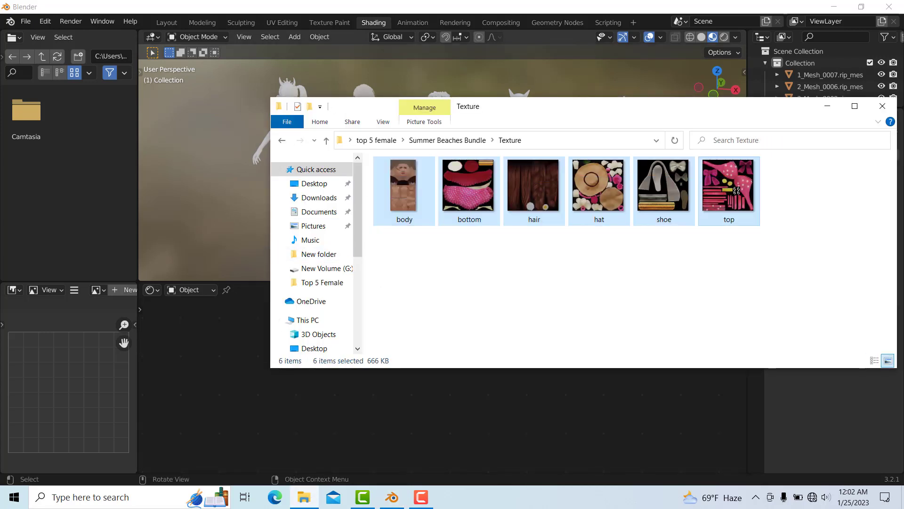
click(638, 245)
click(623, 74)
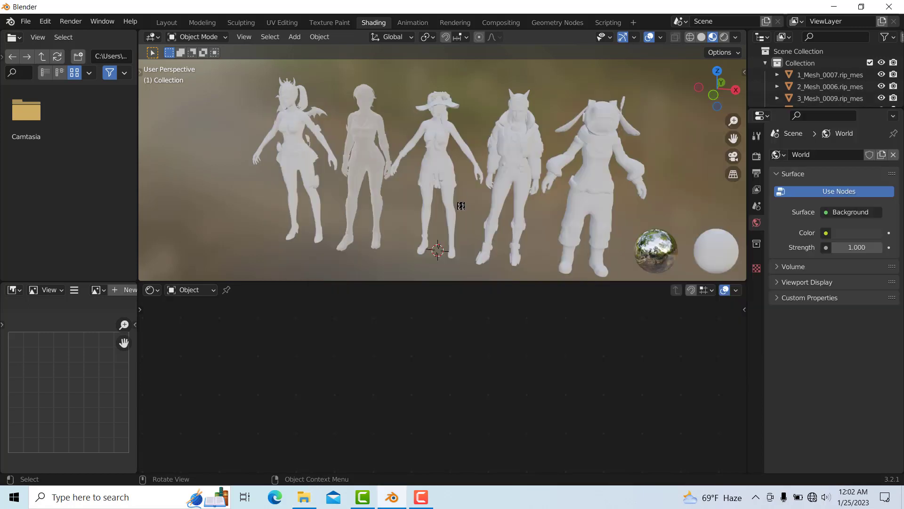
Add the shoe and bottom textures to the third character's shoes and shorts, linking bottom to Base Color
click(448, 256)
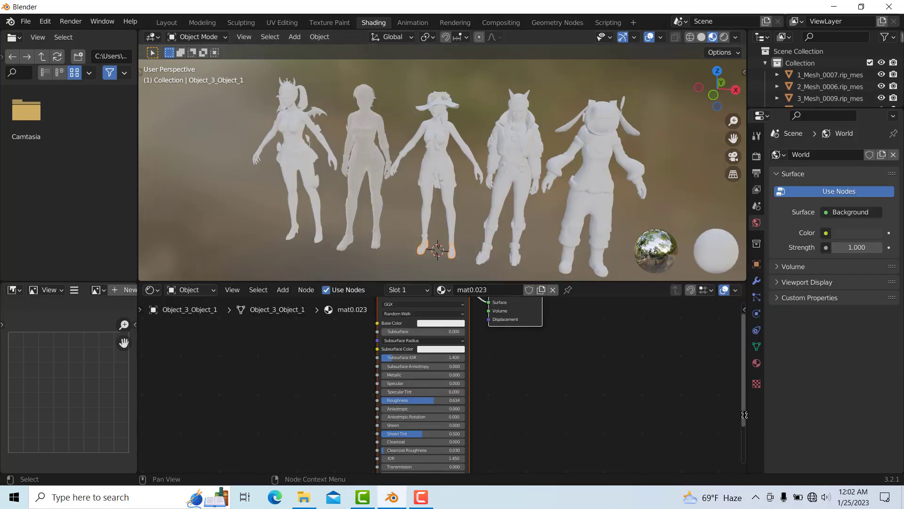
drag(744, 415, 744, 383)
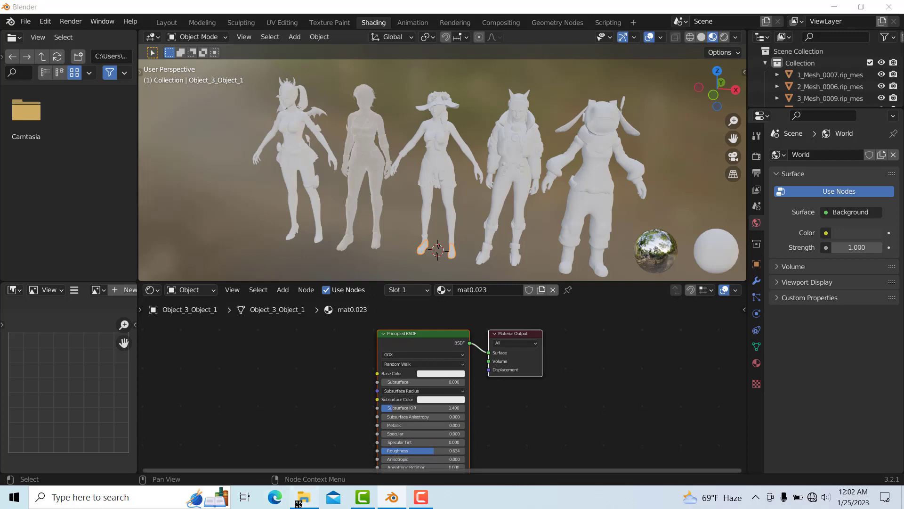
click(301, 498)
drag(663, 188, 235, 382)
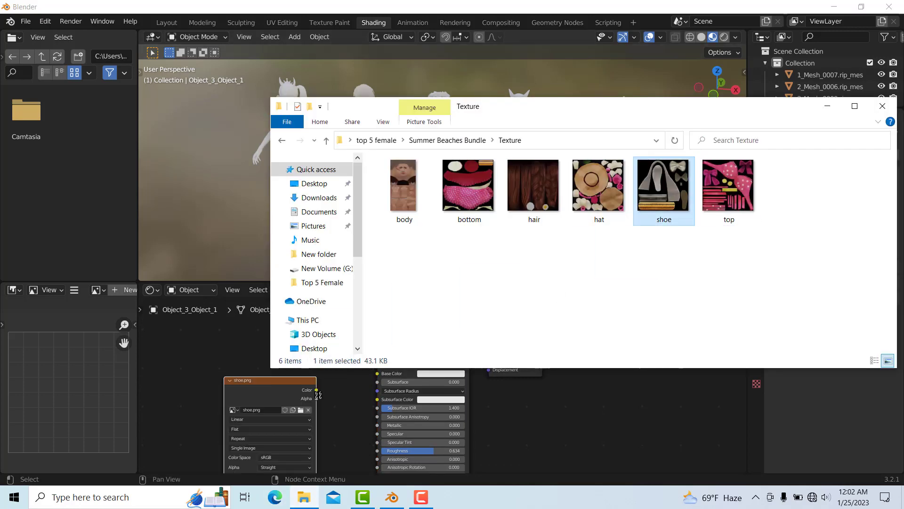
click(319, 388)
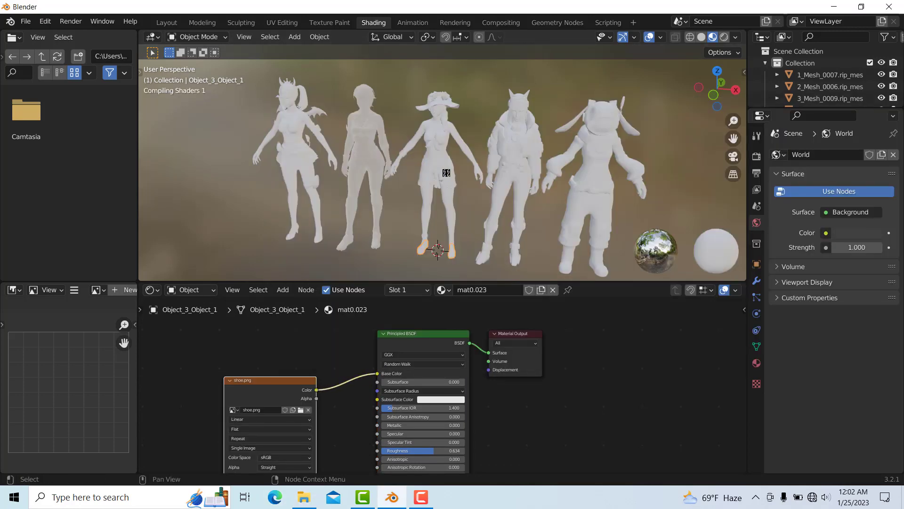
click(446, 172)
click(304, 497)
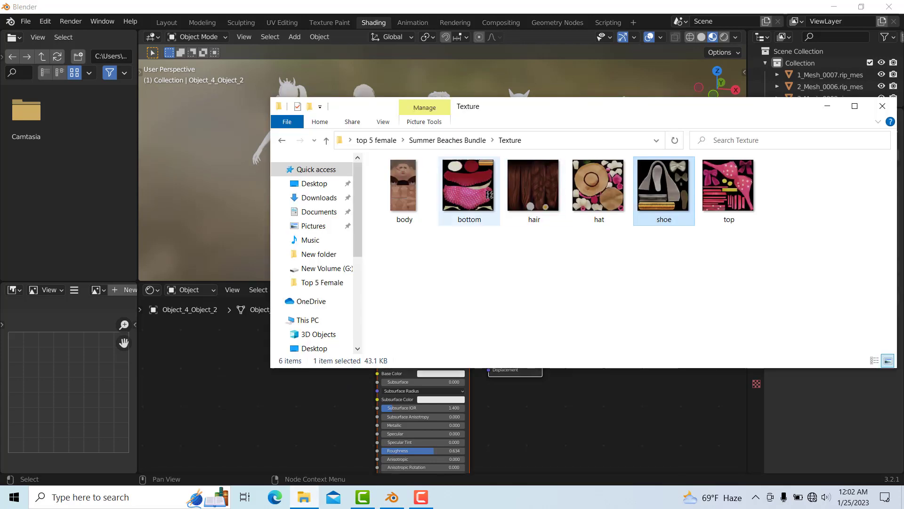
click(469, 195)
drag(246, 397, 246, 396)
drag(326, 405, 377, 373)
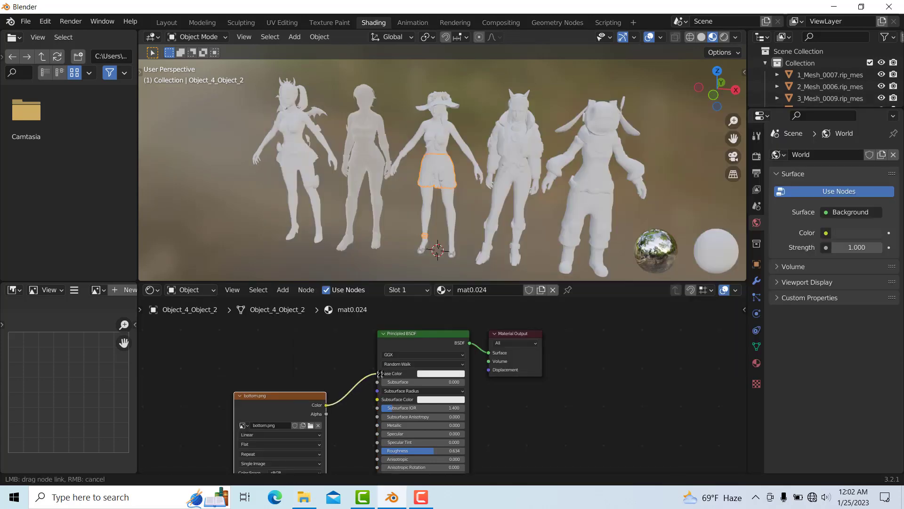
Add the top and body textures to the third character's top and body, wiring each into Base Color
click(446, 134)
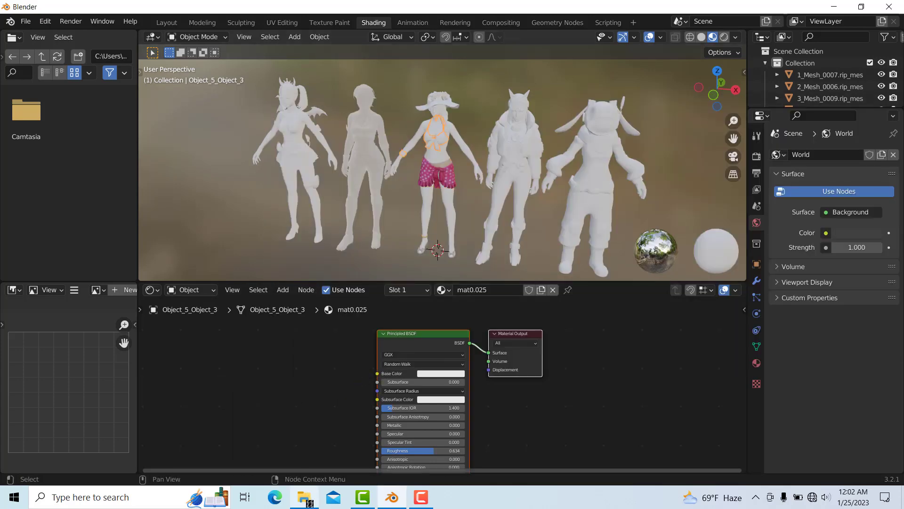
click(304, 497)
drag(716, 214, 227, 396)
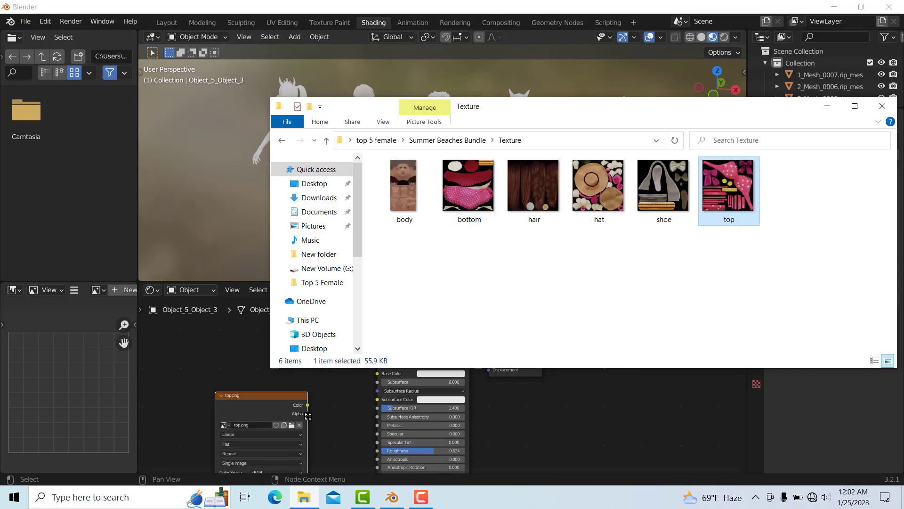
drag(307, 405, 379, 375)
click(451, 225)
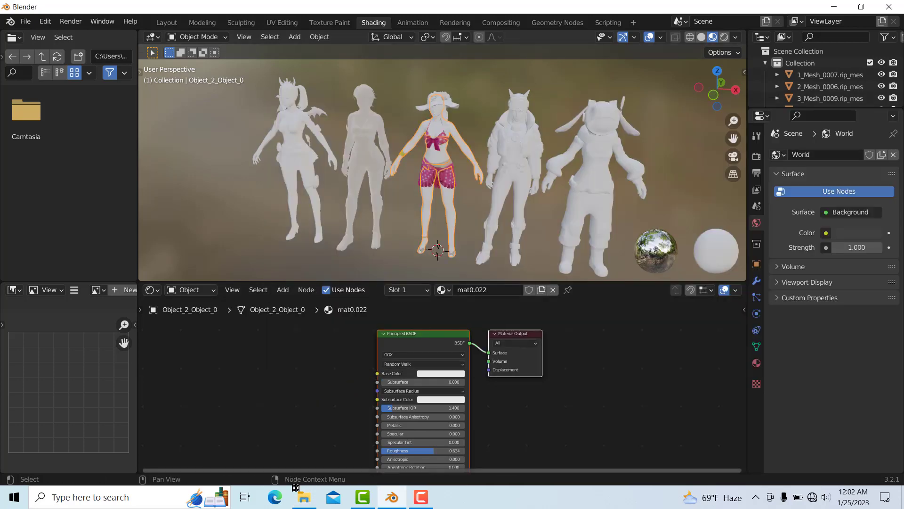
click(304, 497)
drag(404, 188, 292, 407)
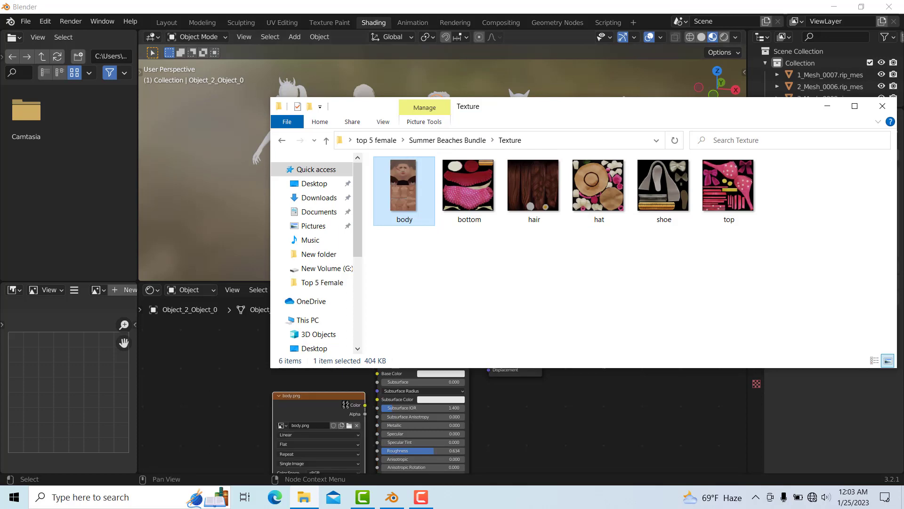
drag(375, 371, 377, 373)
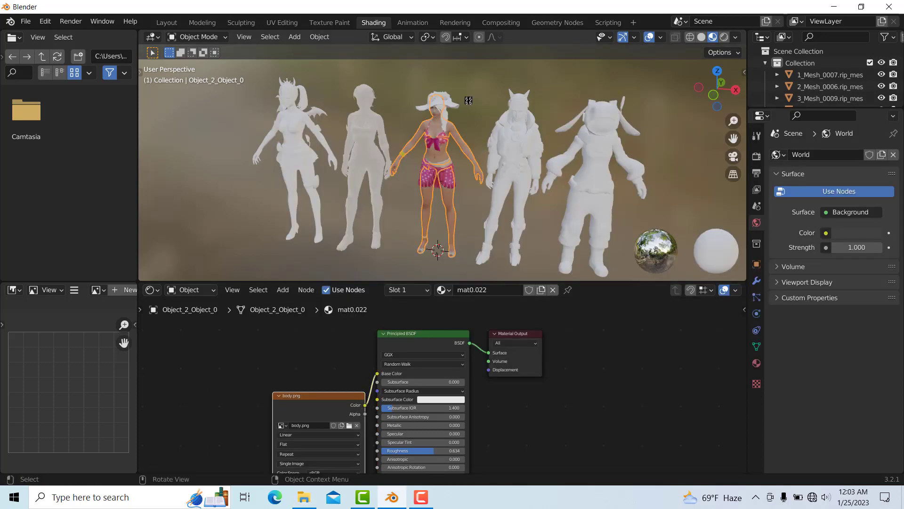
Add hat.png and hair.png to the third character's hat and hair materials, linking hair to Base Color
click(456, 103)
click(304, 497)
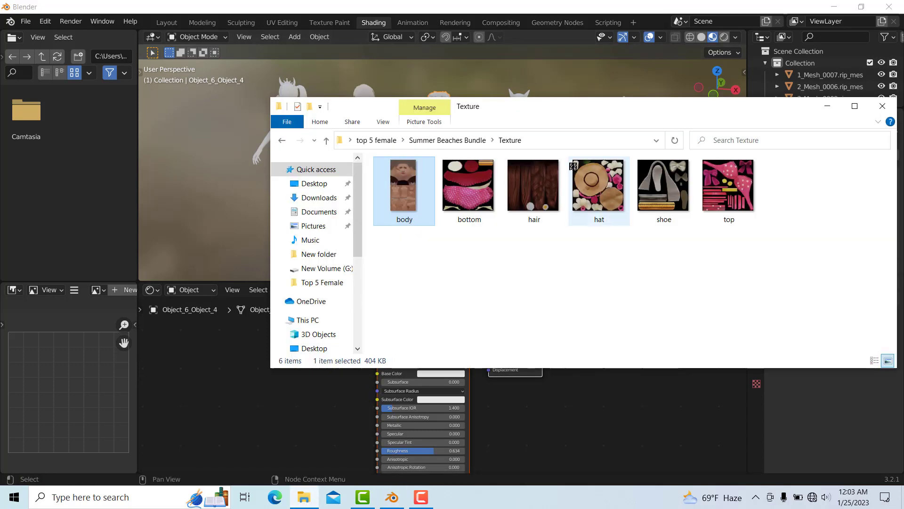
drag(585, 201, 278, 396)
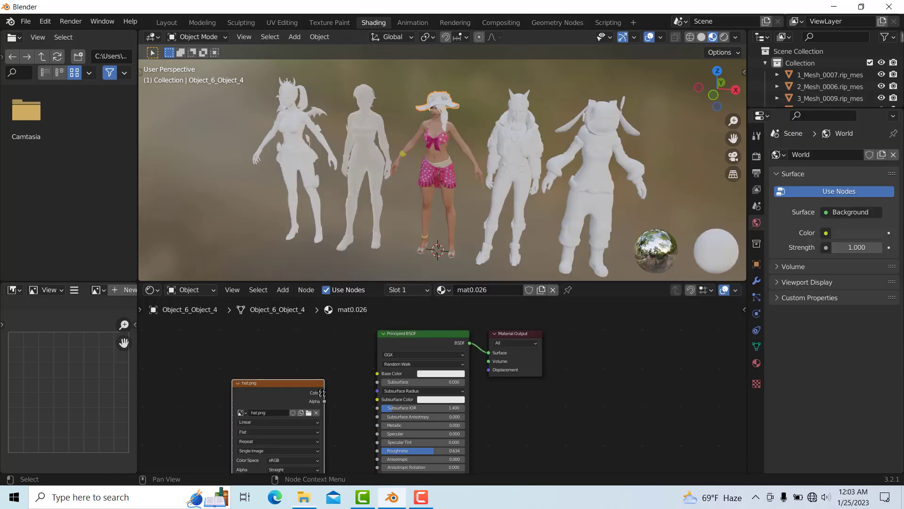
click(444, 111)
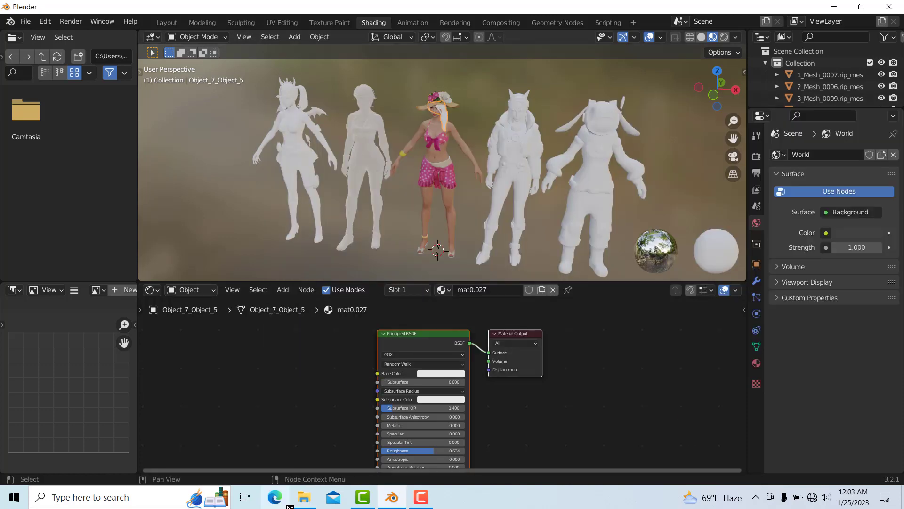
click(304, 497)
click(534, 189)
drag(262, 416, 244, 410)
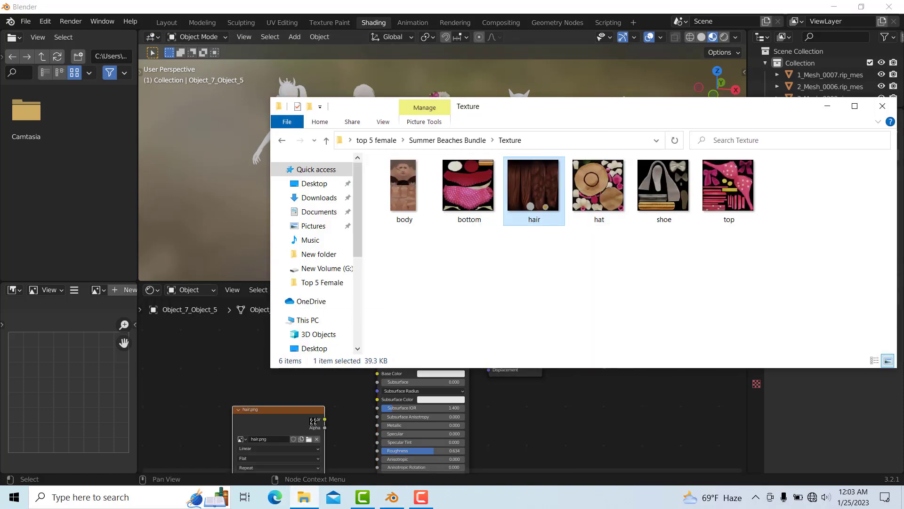
drag(325, 419, 371, 370)
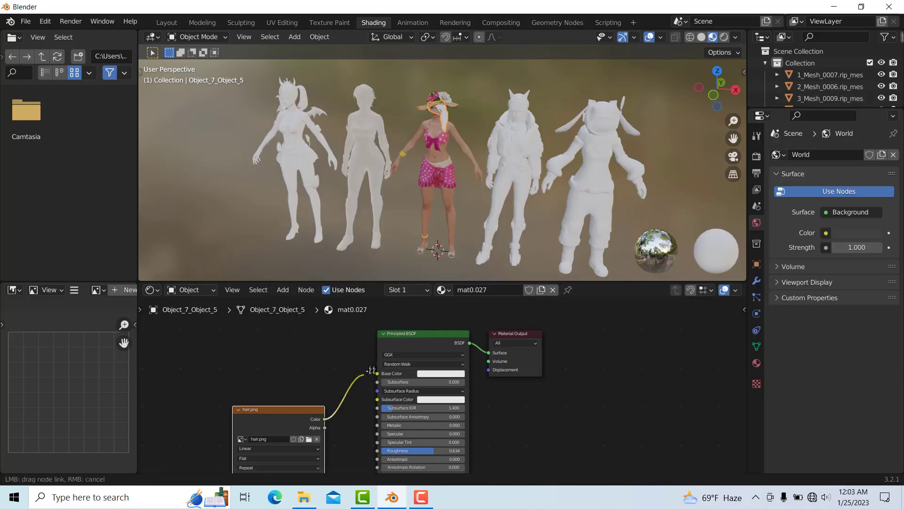
click(373, 246)
Open the Magenta Striker Texture folder and wire the shoe texture into the boots' Base Color
click(304, 497)
click(282, 140)
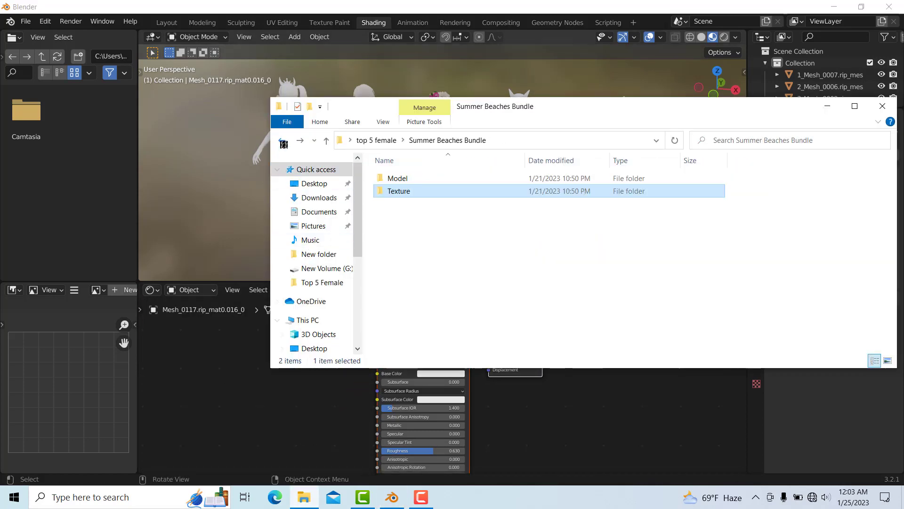
click(282, 139)
double_click(432, 217)
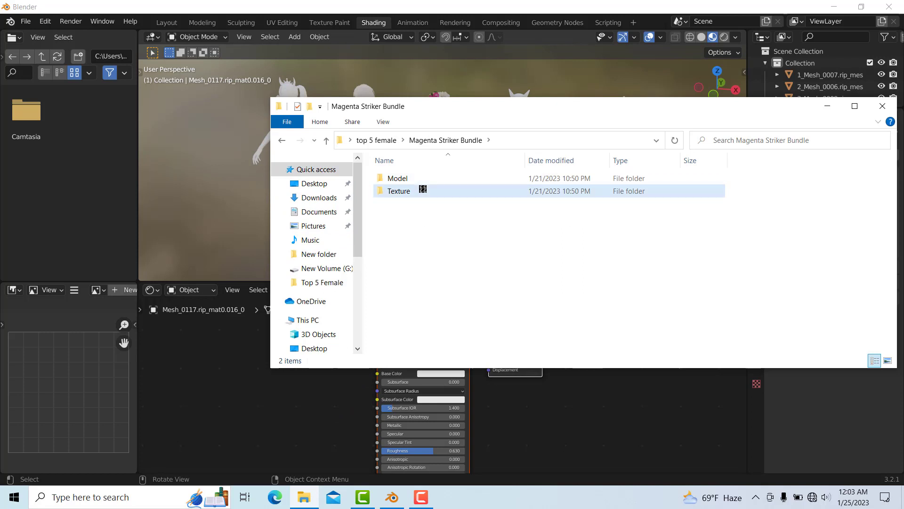
double_click(424, 188)
drag(398, 244, 616, 262)
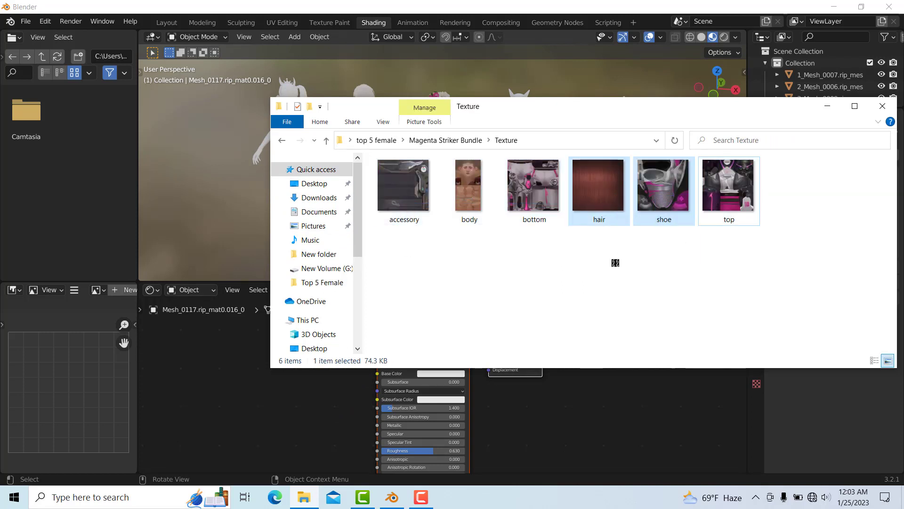
click(627, 253)
drag(665, 198, 242, 391)
drag(324, 401, 351, 387)
Add the bottom and top textures to the second character's lower body and top materials
click(375, 184)
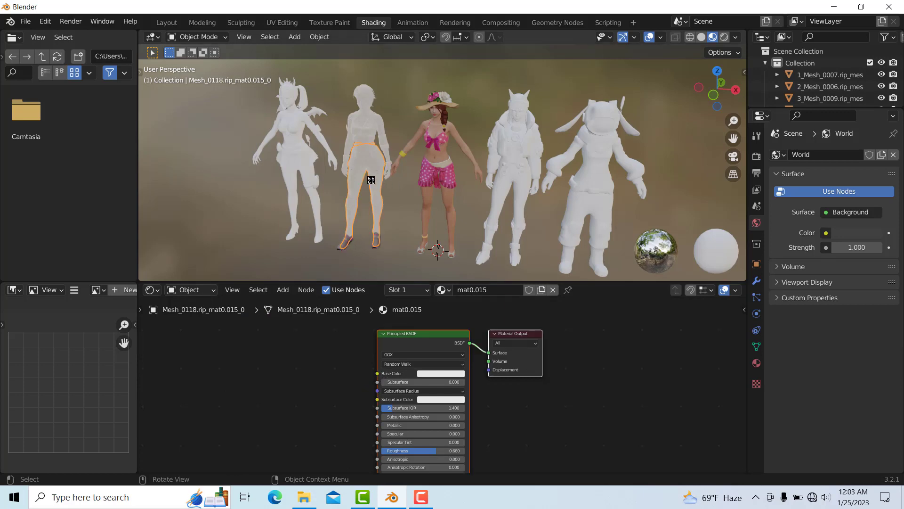
click(304, 496)
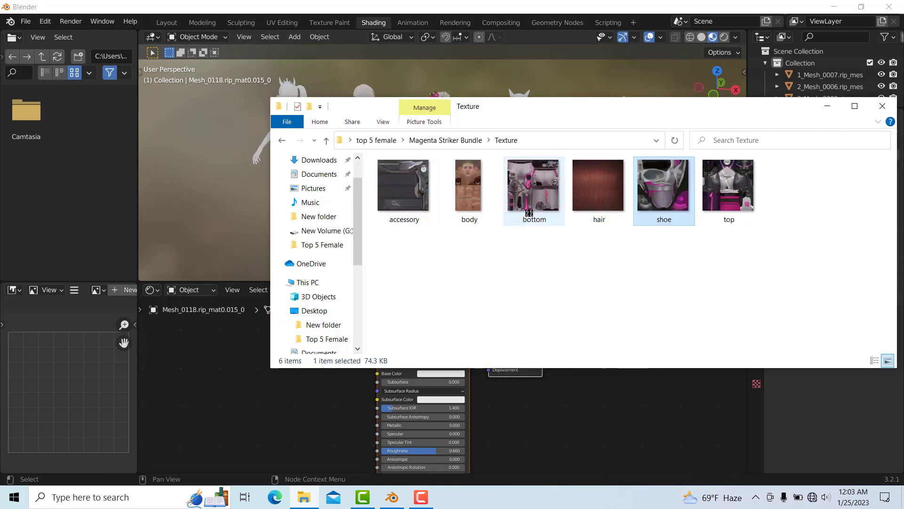
drag(533, 188, 379, 372)
click(372, 123)
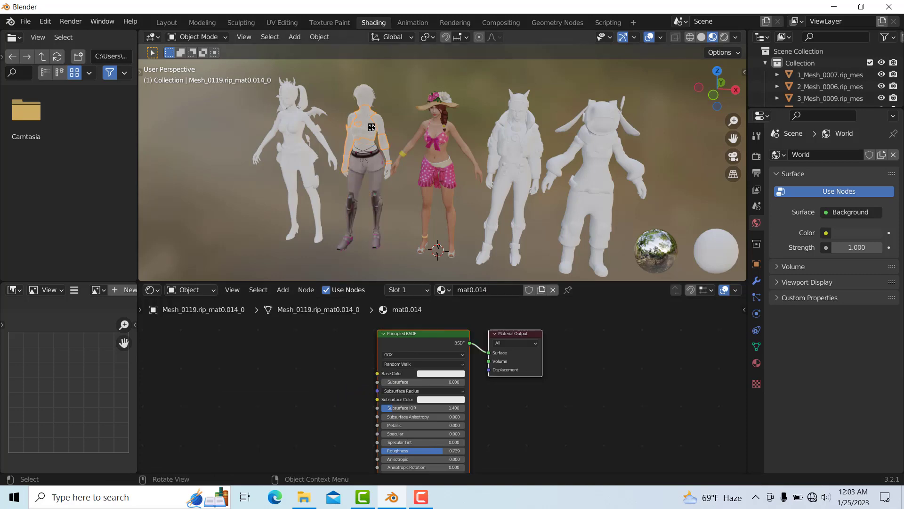
click(303, 496)
drag(738, 183, 381, 373)
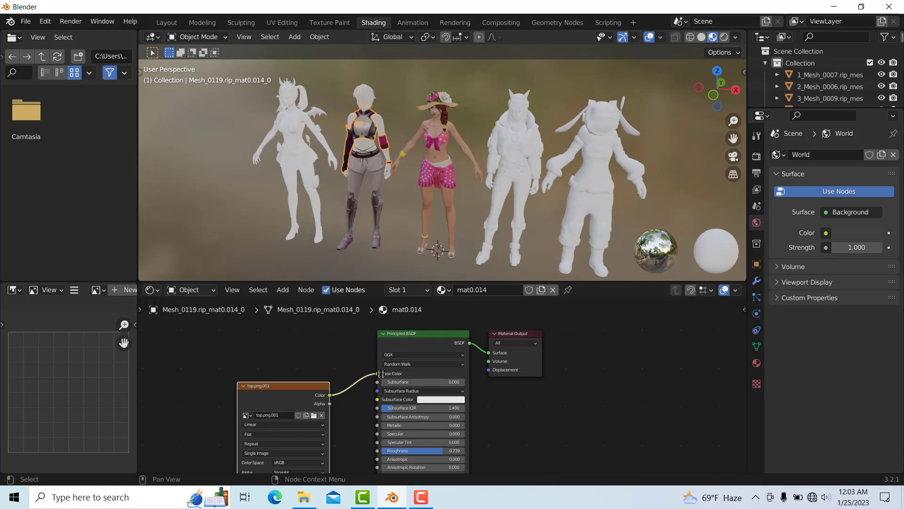
Add the body and hair textures to the skin and hair materials, linking each to Base Color
click(366, 95)
click(304, 492)
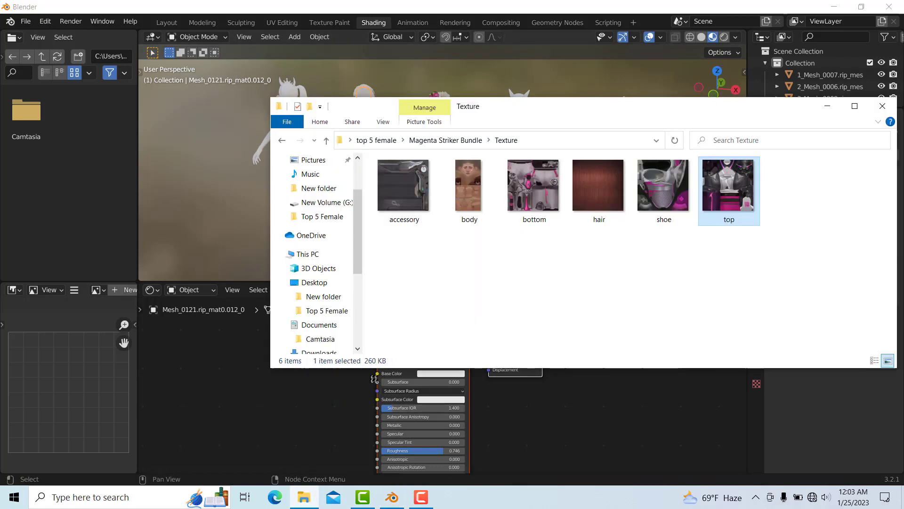
drag(469, 186, 283, 394)
drag(336, 400, 380, 372)
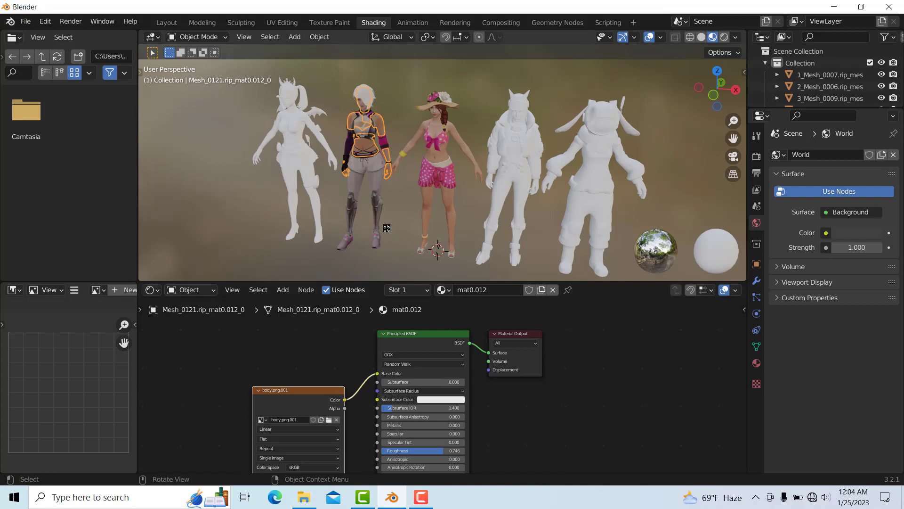
click(376, 212)
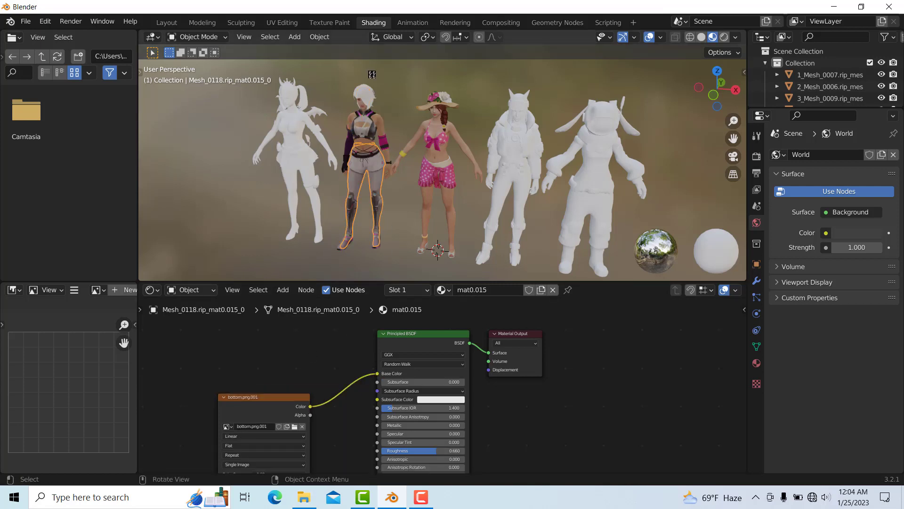
click(367, 98)
click(304, 497)
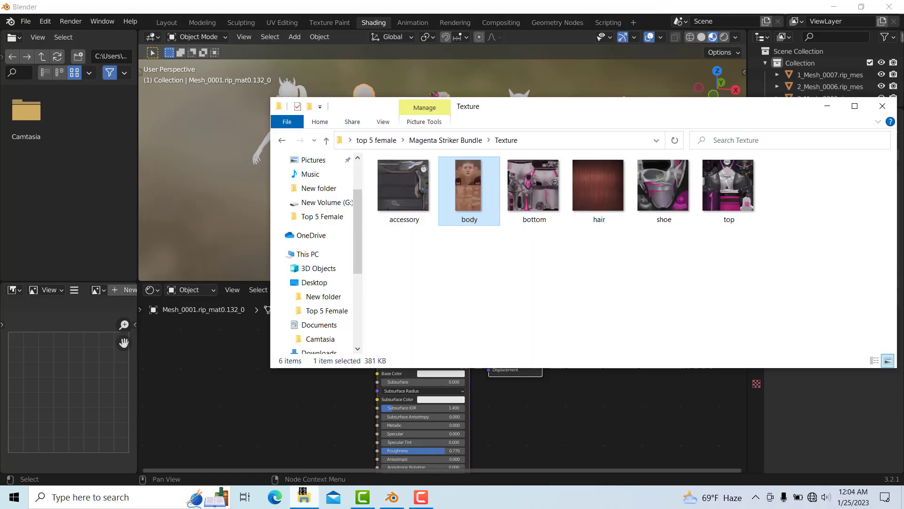
drag(582, 205, 242, 386)
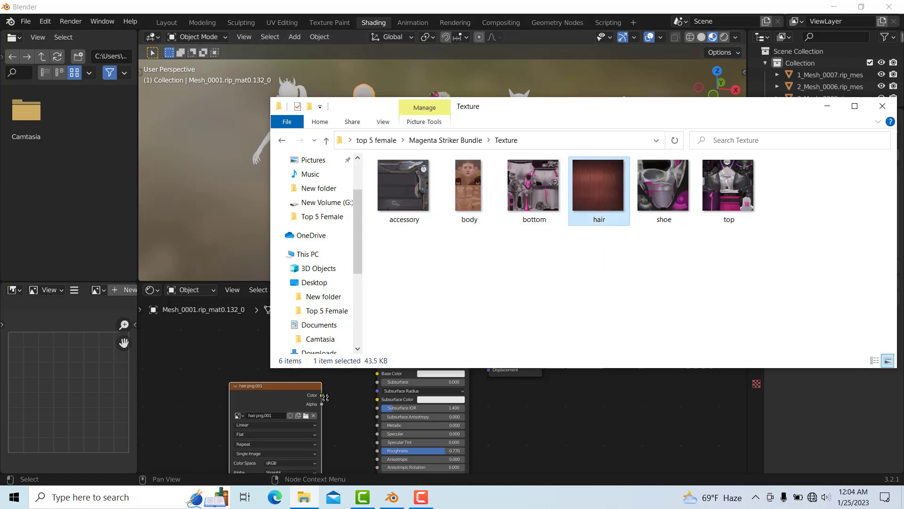
drag(322, 395, 360, 380)
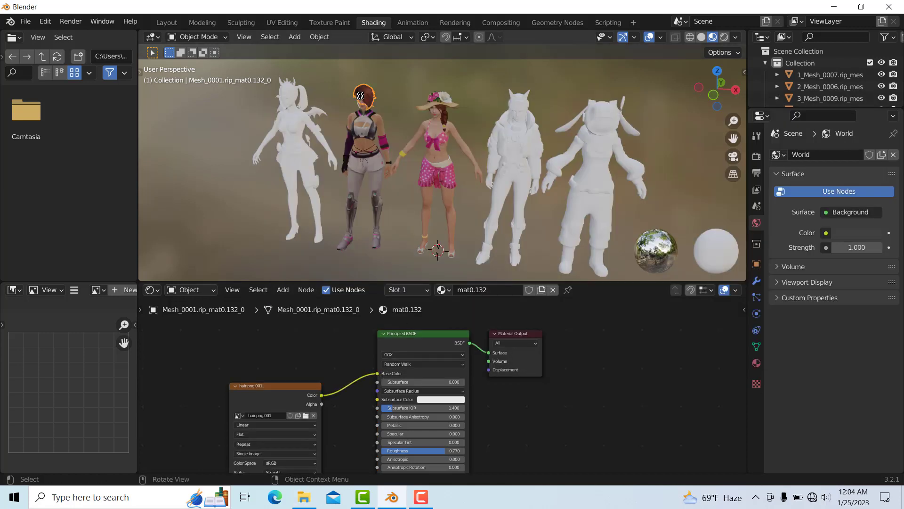
Select the untextured head accessory and add accessory.png to its material
drag(716, 89, 385, 75)
click(384, 96)
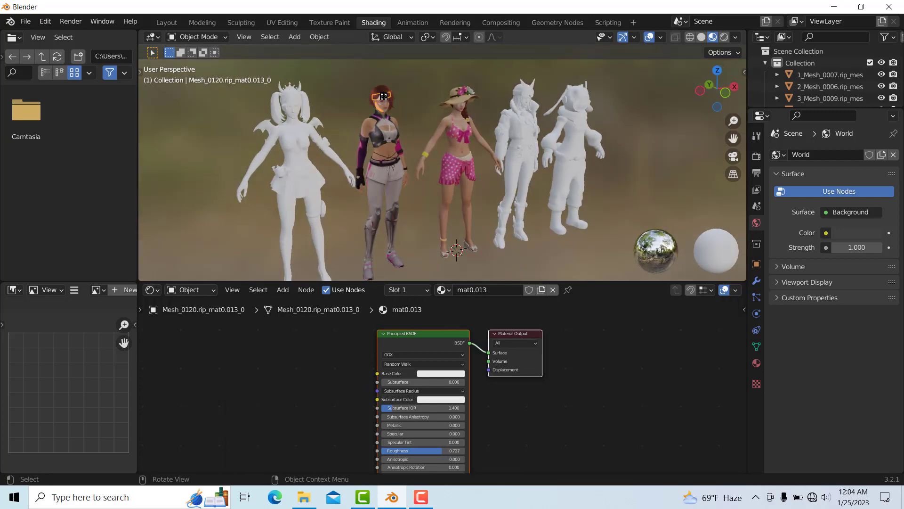
click(384, 96)
click(384, 96)
click(384, 96)
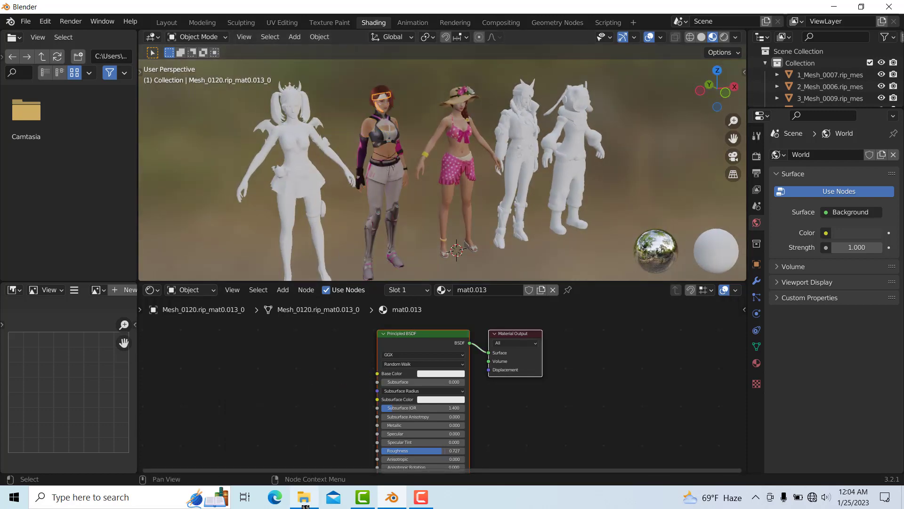
click(304, 497)
drag(404, 186, 378, 377)
scroll(682, 152, down, 2)
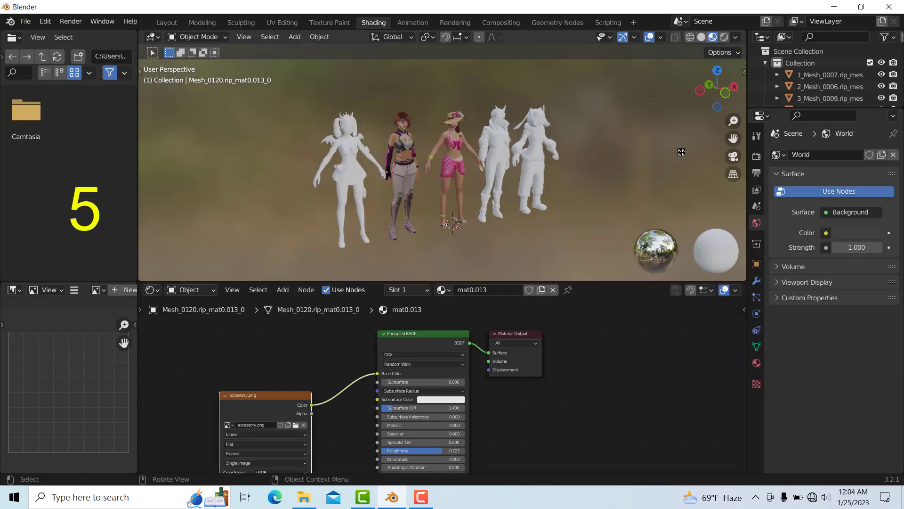
Select the first character's shoes and open the Heart Devil Bundle's Texture folder in Explorer
click(374, 235)
click(304, 497)
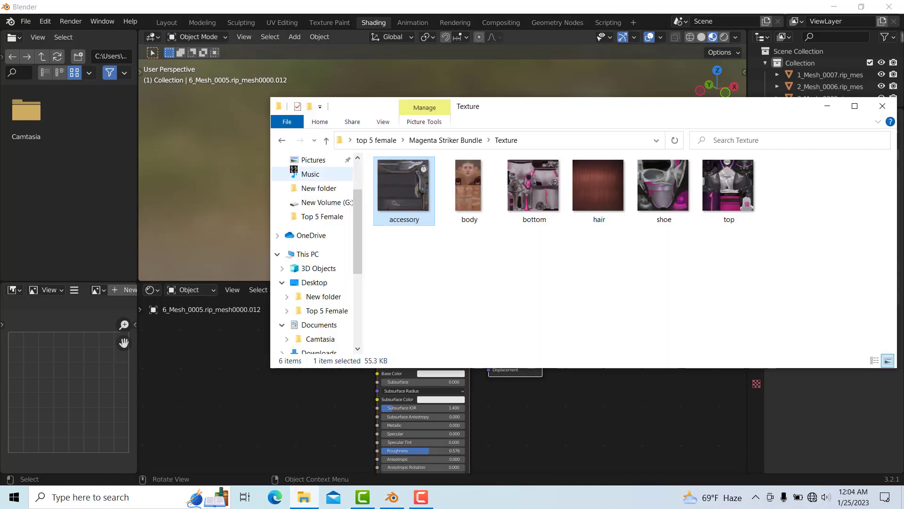
click(282, 139)
click(282, 140)
double_click(410, 196)
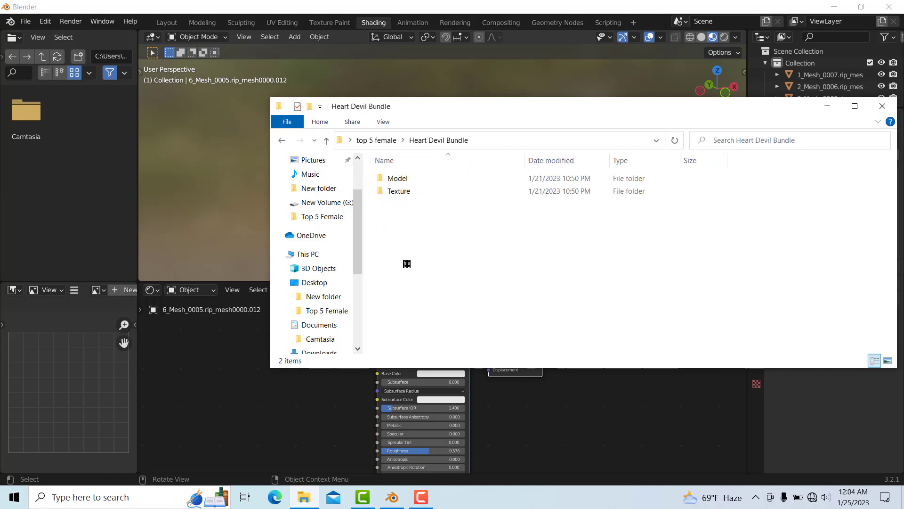
click(409, 193)
double_click(410, 196)
Add the shoe texture to the shoes' material and link its Color to Base Color
drag(390, 247, 718, 167)
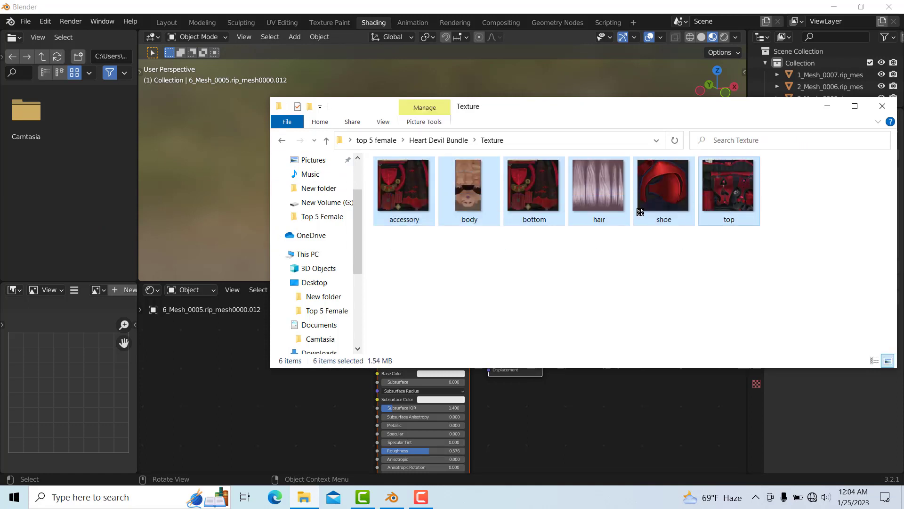
drag(534, 202, 536, 283)
click(537, 284)
drag(647, 203, 230, 429)
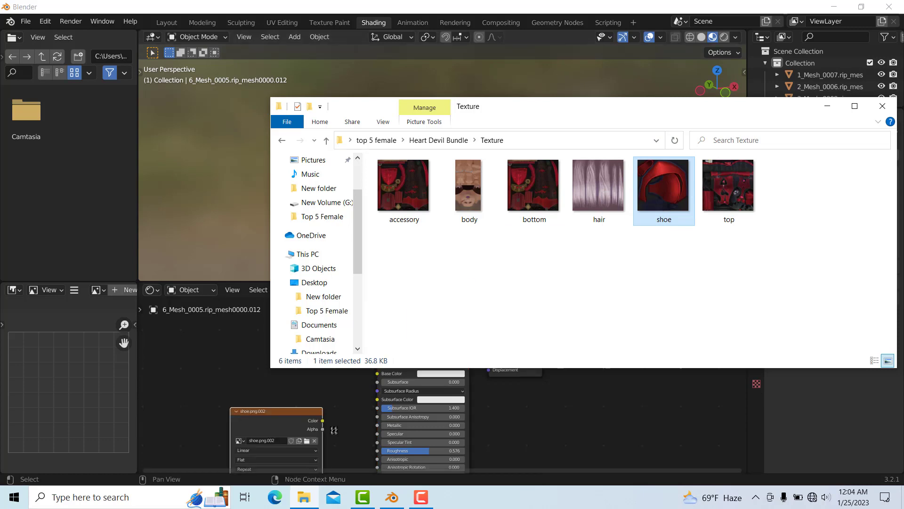
click(322, 419)
drag(323, 419, 380, 377)
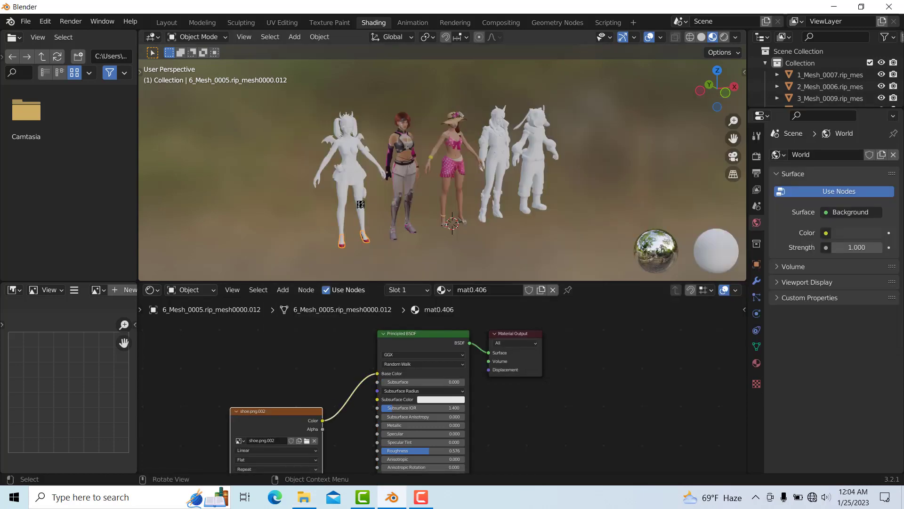
Give the main mesh the top texture and the body mesh the body texture as Base Color
click(352, 177)
click(304, 497)
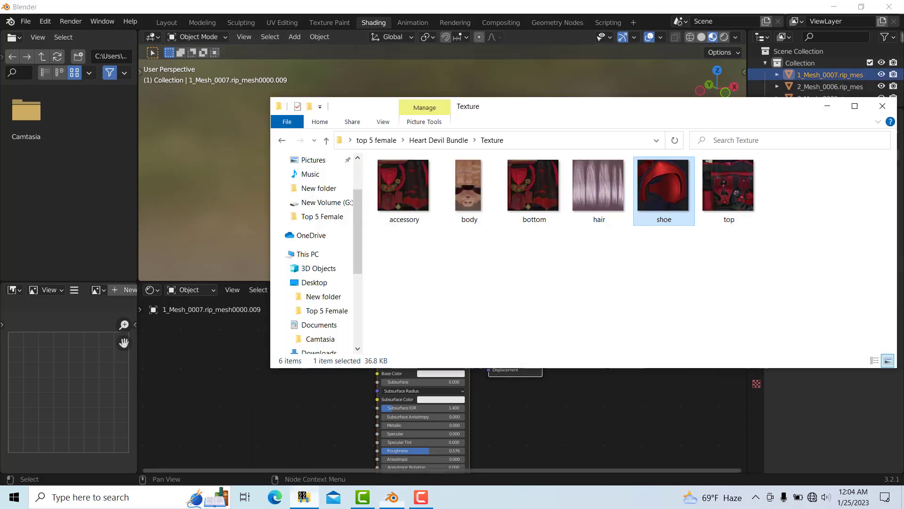
drag(728, 185, 377, 373)
click(385, 176)
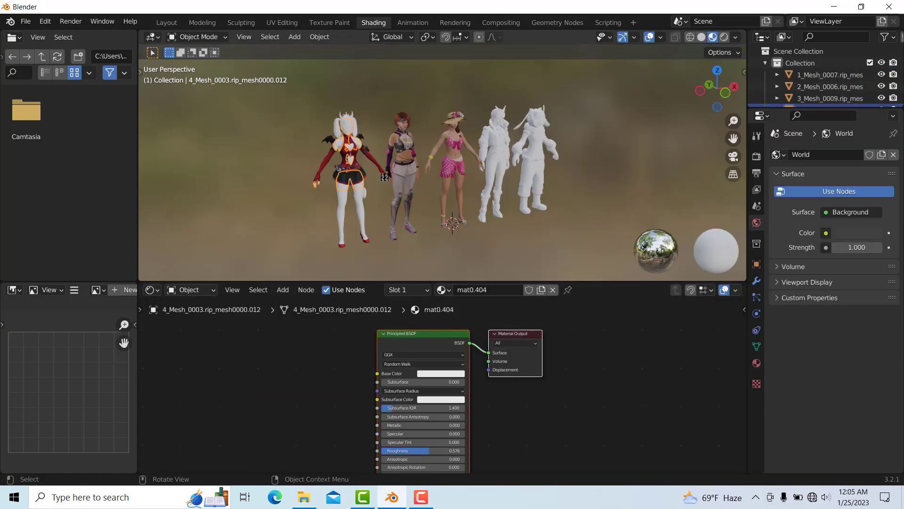
click(302, 493)
drag(469, 189, 243, 385)
click(323, 392)
drag(326, 393, 377, 373)
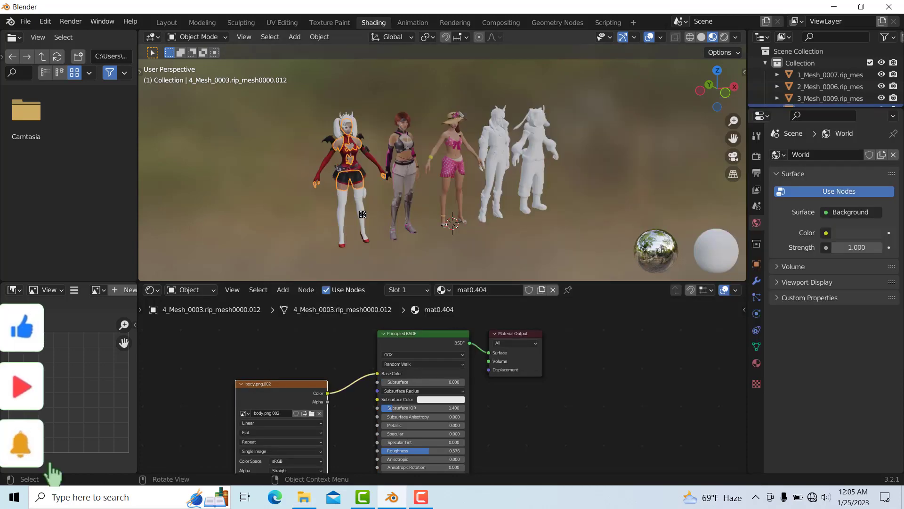
Apply the bottom texture to the legs and the hair texture to the hair's Base Color
click(360, 203)
key(alt+Tab)
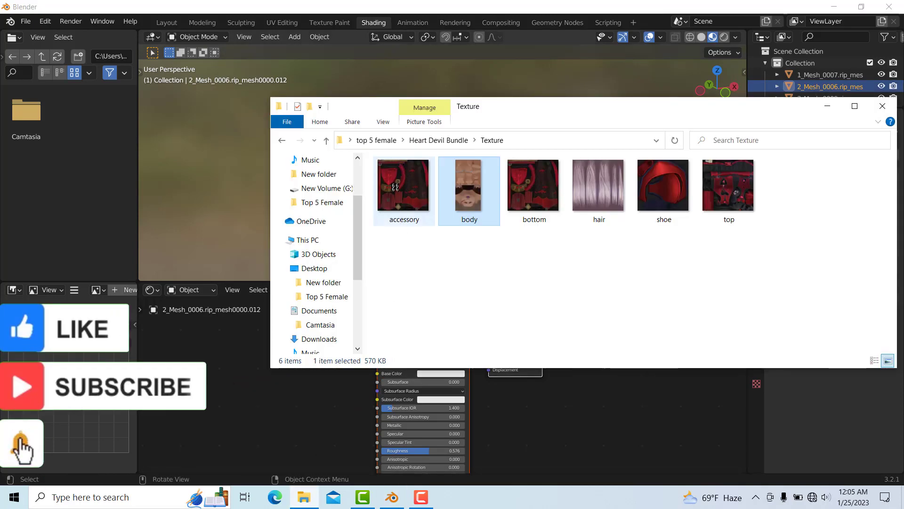
drag(541, 197, 378, 374)
click(347, 126)
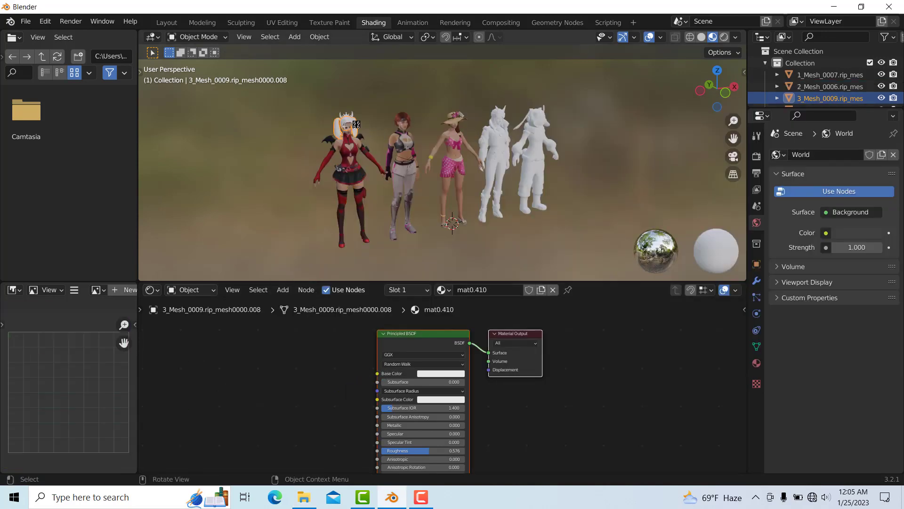
key(alt+Tab)
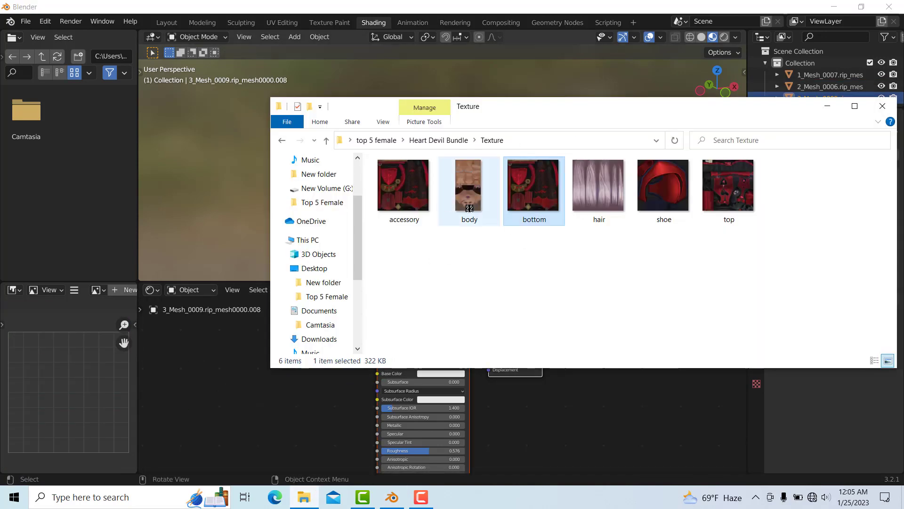
drag(599, 188, 219, 391)
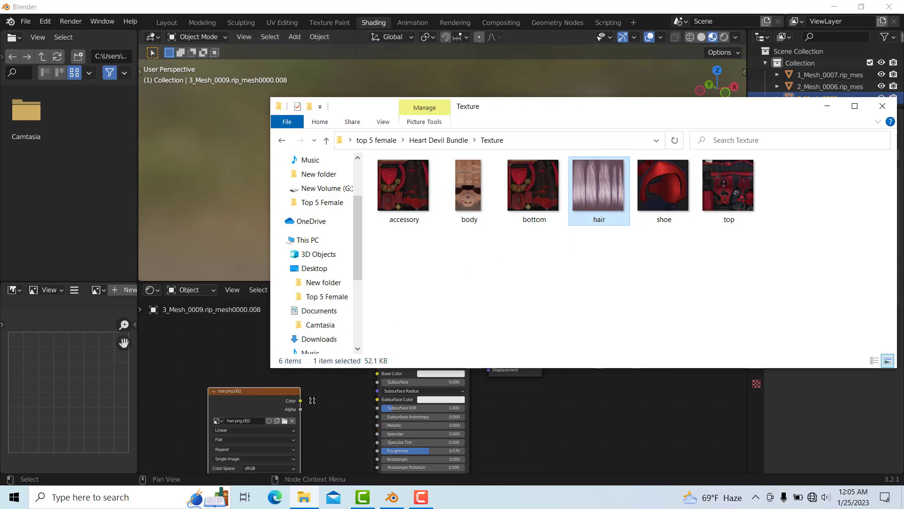
drag(301, 400, 365, 386)
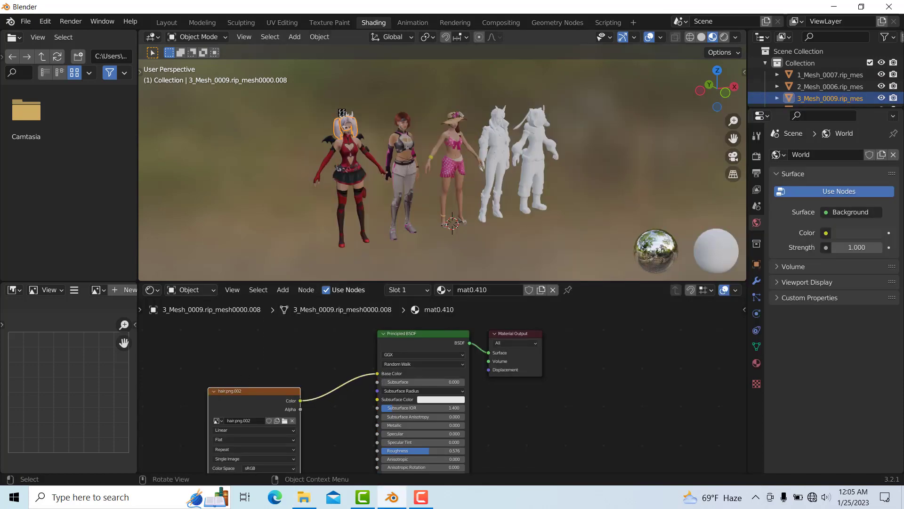
Feed accessory.png into the crown's Base Color, then orbit around the characters
click(345, 114)
scroll(344, 114, up, 4)
scroll(344, 113, down, 2)
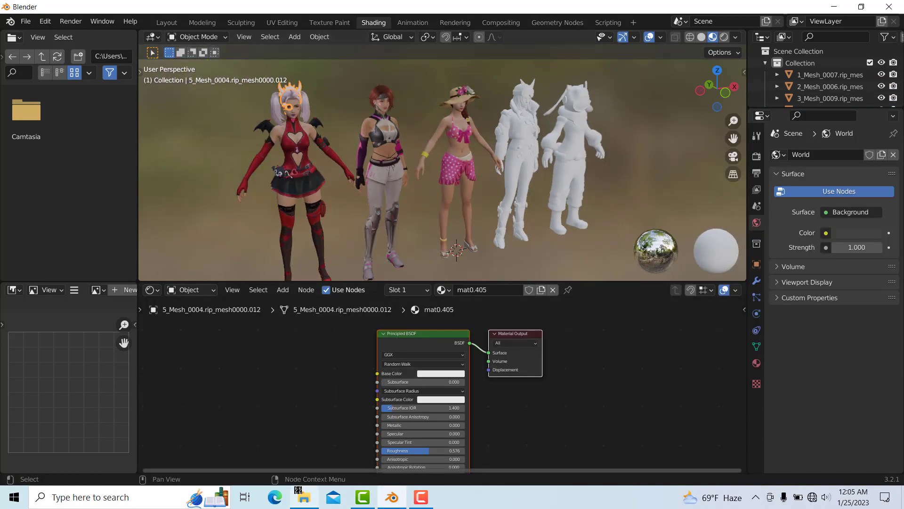
click(301, 495)
drag(403, 186, 248, 382)
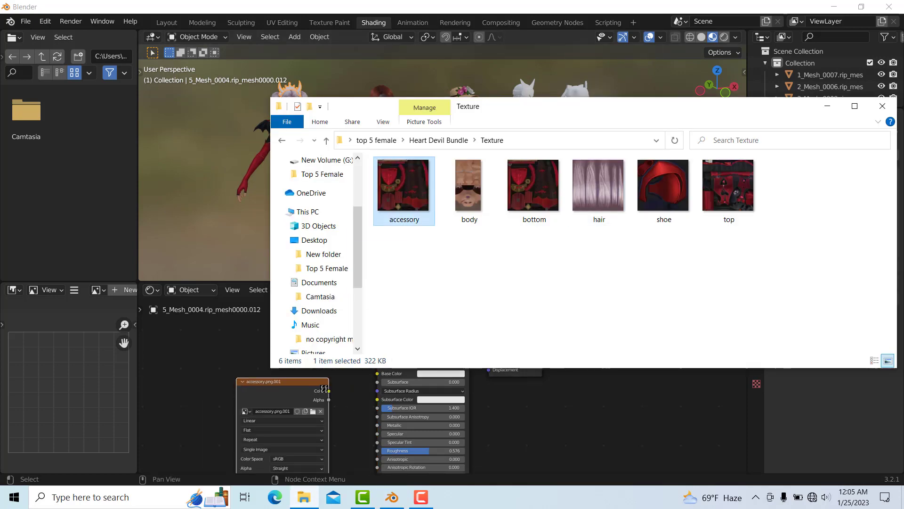
drag(325, 390, 378, 374)
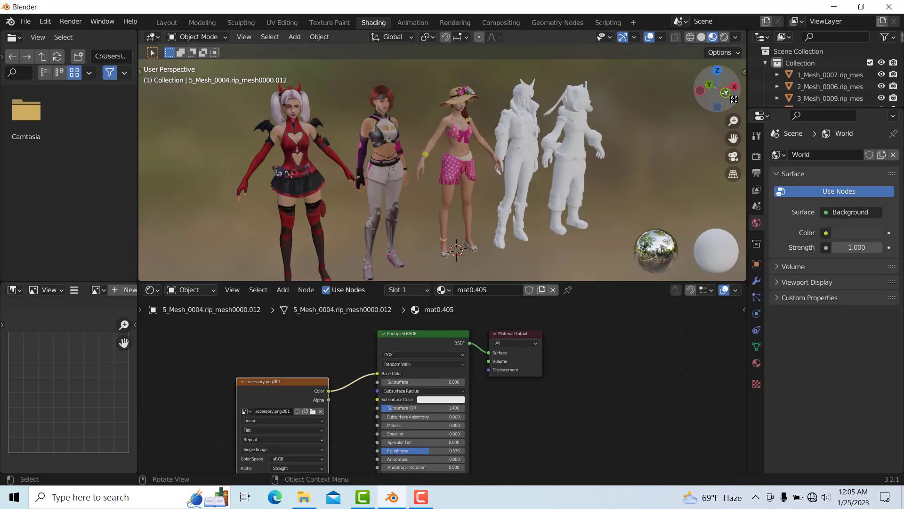
drag(735, 100, 506, 268)
Select the white figure's boots and open the Hailstorm Honey Bundle's Texture folder
click(521, 260)
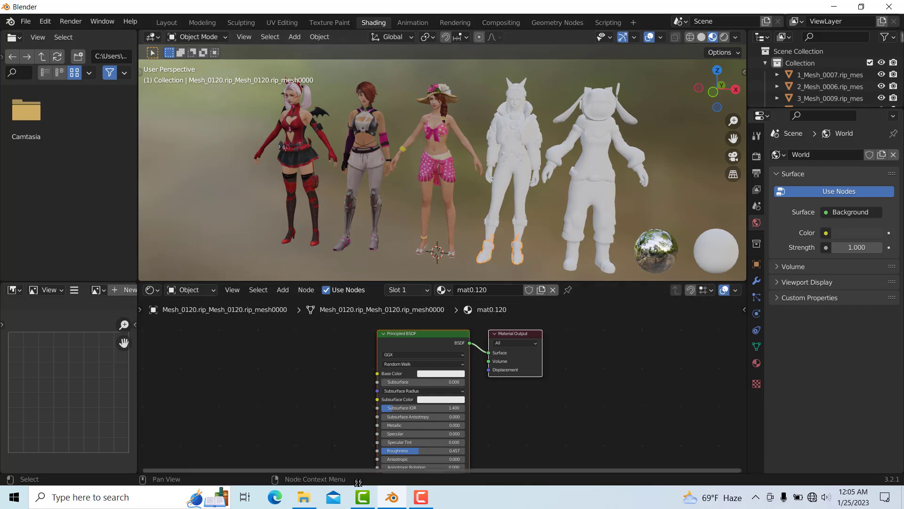
click(311, 496)
click(282, 138)
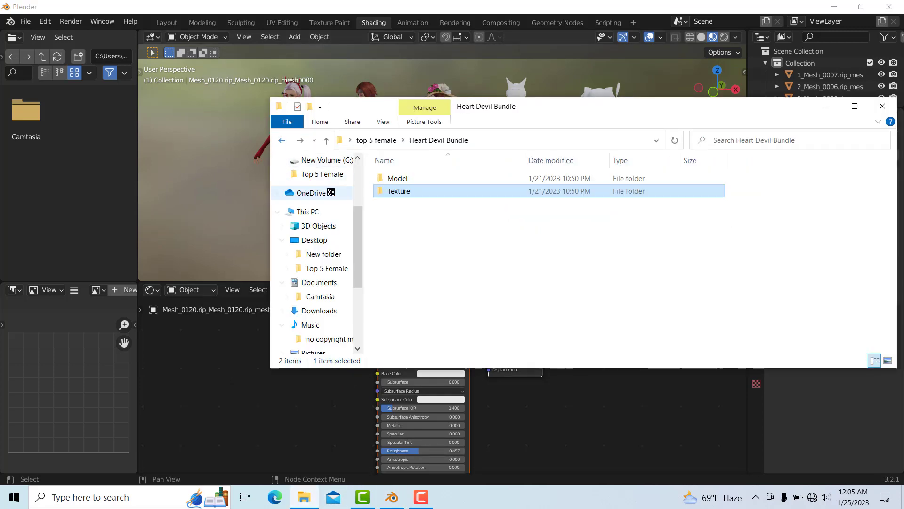
click(282, 138)
double_click(427, 188)
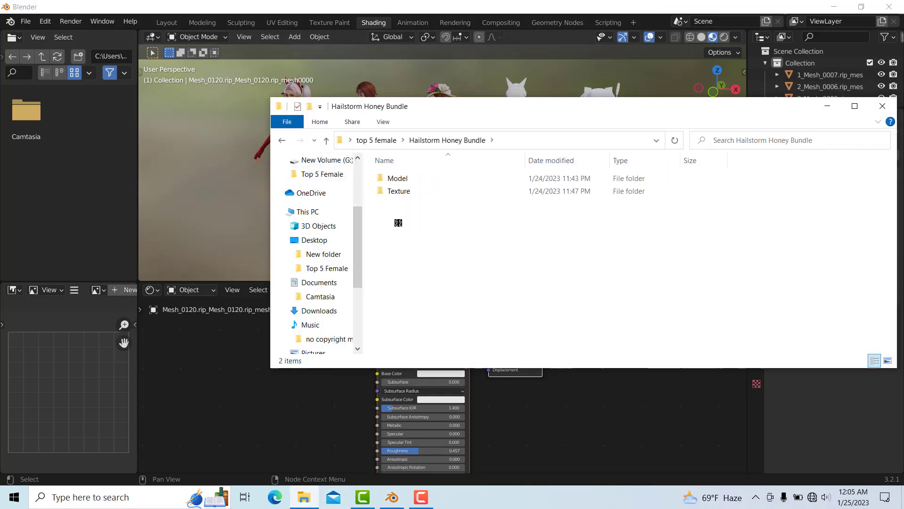
double_click(404, 192)
Add the shoe texture to the boots' material and connect it to Base Color
drag(392, 244, 729, 210)
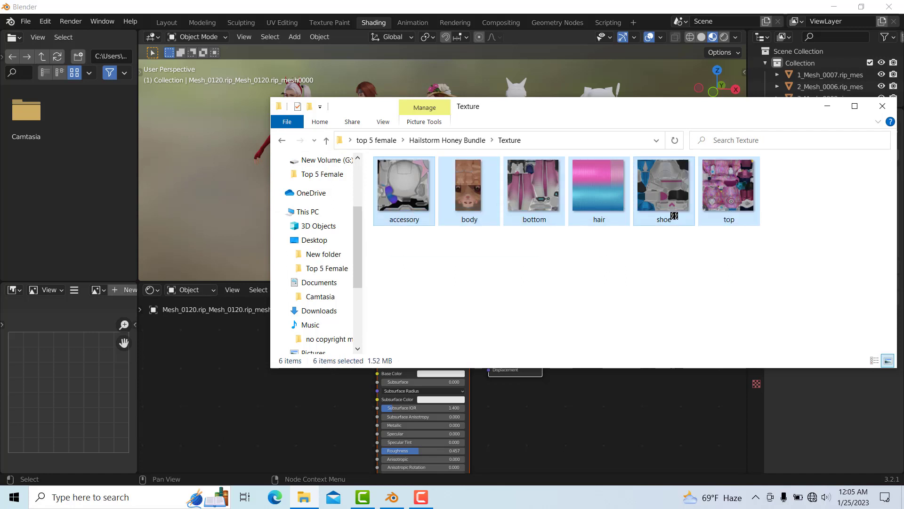
click(584, 274)
drag(660, 198, 257, 391)
click(338, 401)
drag(338, 400, 377, 373)
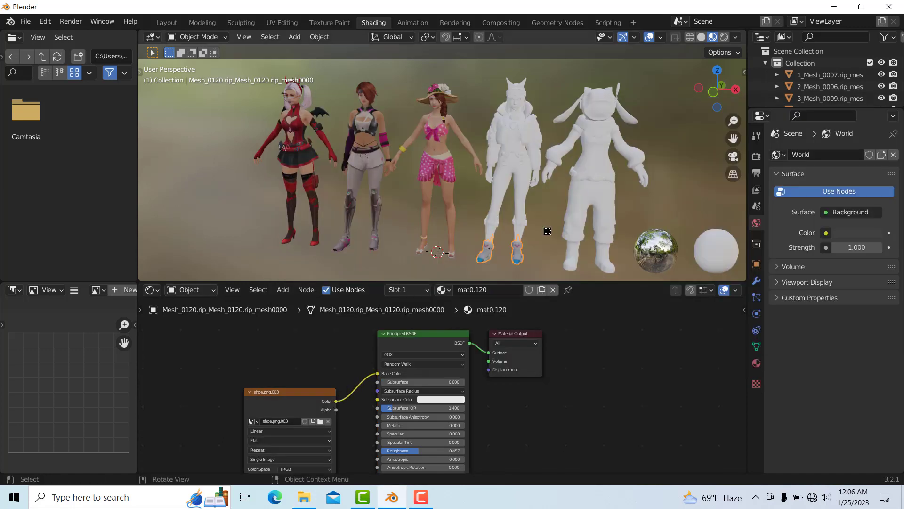
Link the bottom texture into the pants' Base Color
click(522, 226)
click(304, 497)
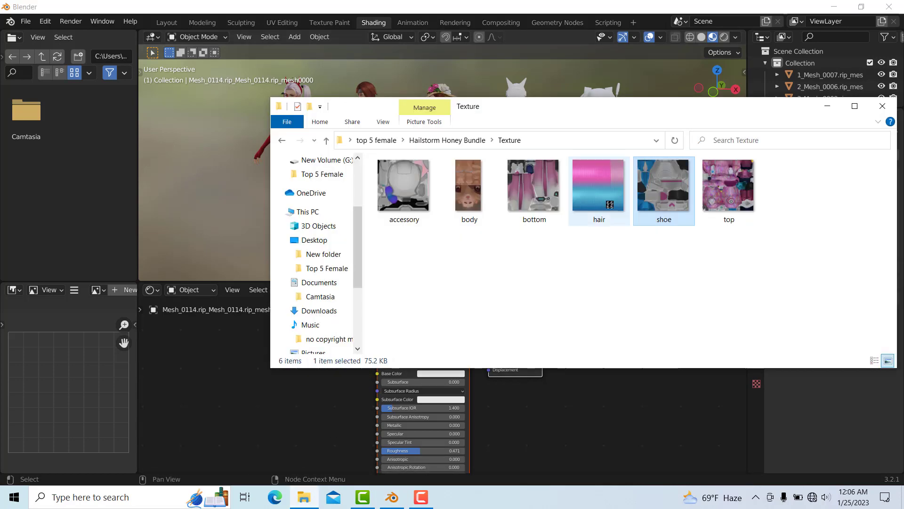
drag(537, 191, 257, 391)
click(335, 406)
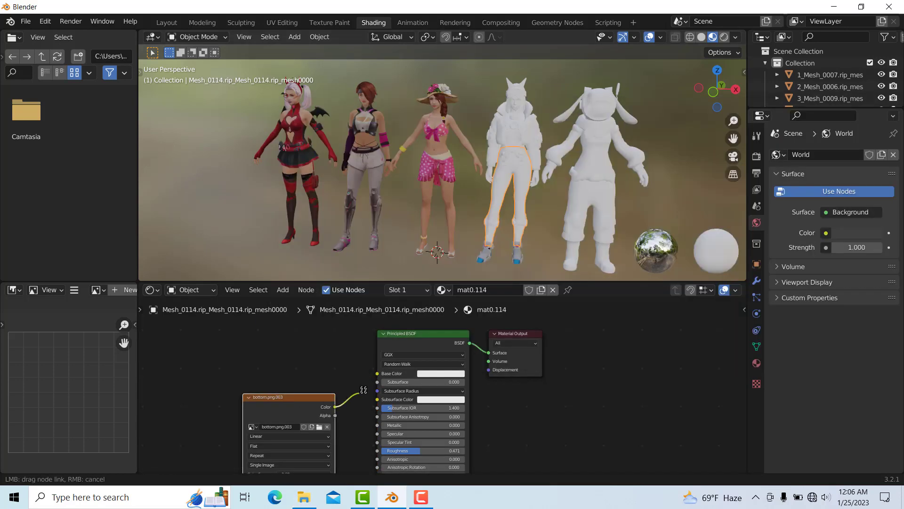
drag(334, 406, 379, 373)
click(335, 408)
Apply the top texture to the upper body part and the jacket as Base Color
click(524, 118)
click(304, 497)
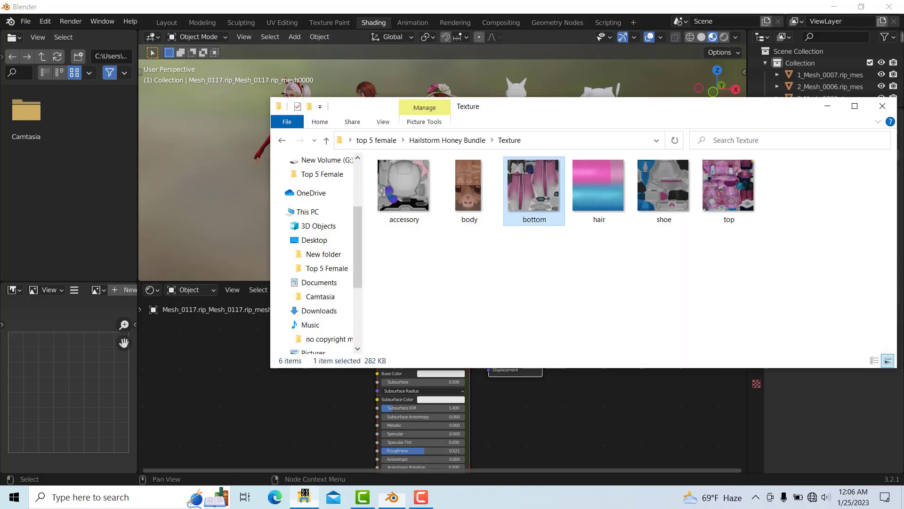
click(733, 197)
drag(314, 396, 378, 373)
click(516, 127)
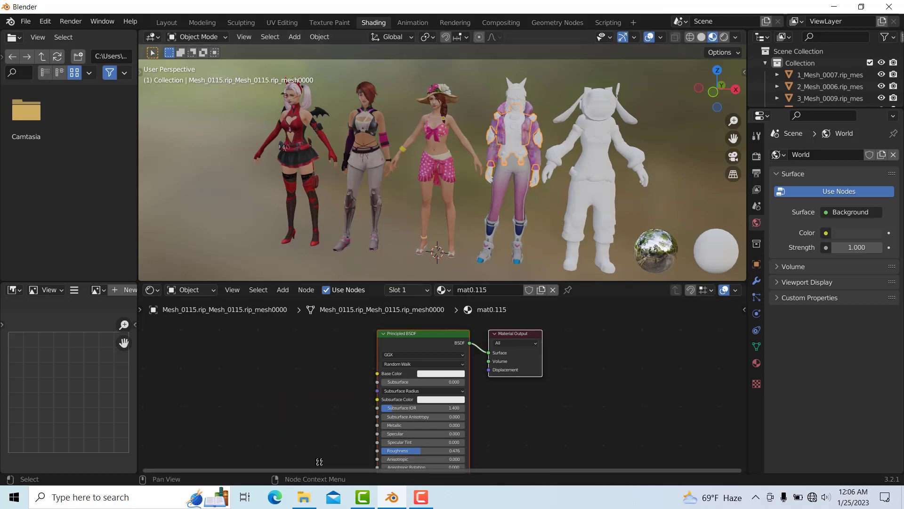
click(304, 497)
drag(721, 182, 307, 395)
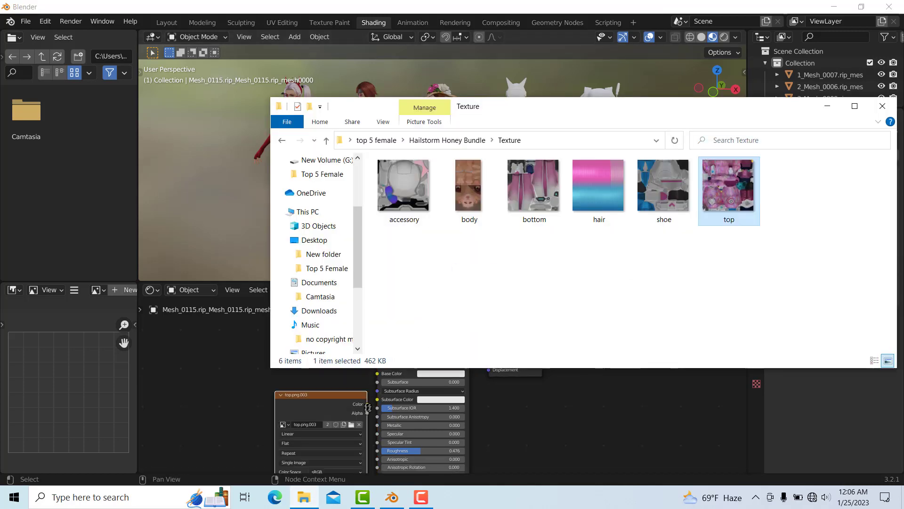
drag(367, 404, 377, 373)
Feed the hair texture into the head mesh's Base Color and add the body texture to another head part
click(518, 94)
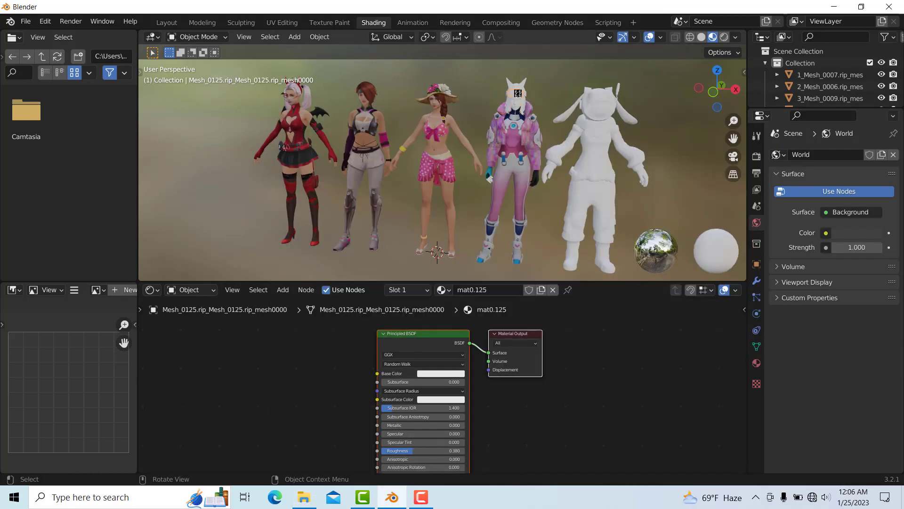
click(304, 497)
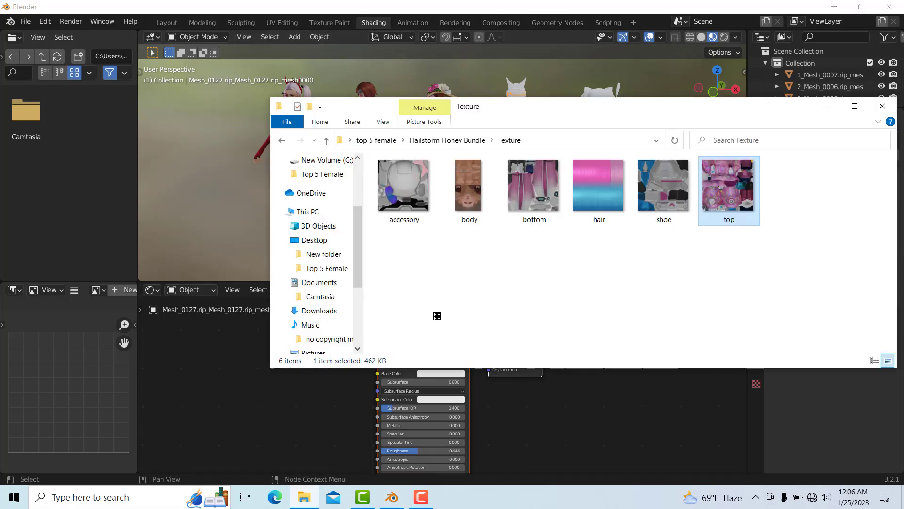
drag(580, 197, 232, 404)
drag(322, 416, 378, 373)
click(518, 107)
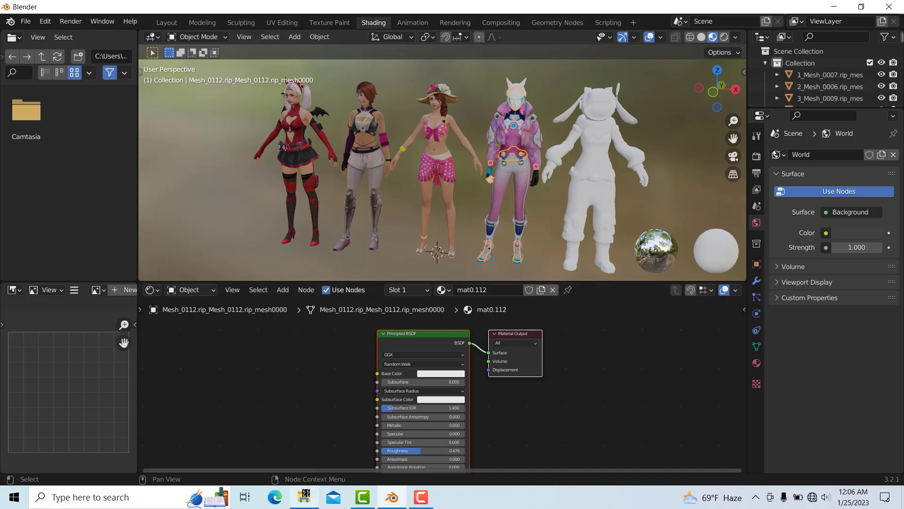
click(304, 497)
drag(469, 189, 283, 410)
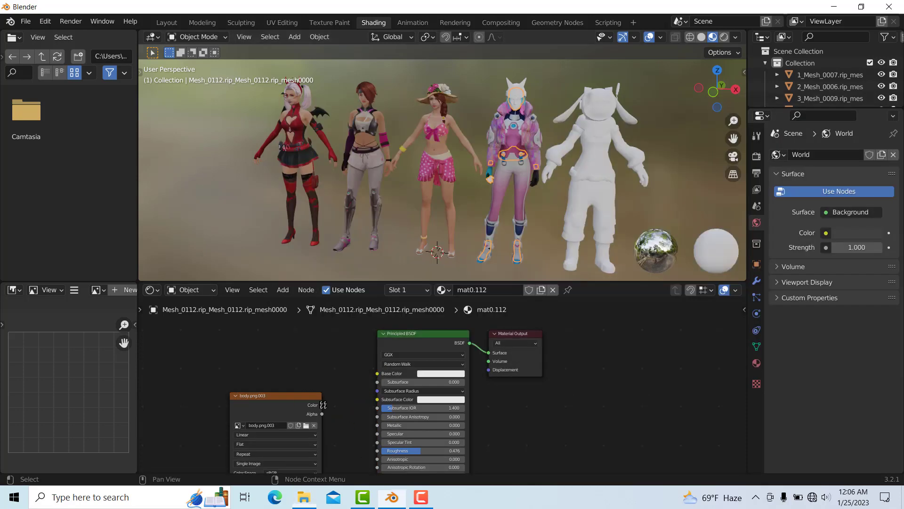
Connect accessory.png to Base Color on head mesh Mesh_0125 and another head part
click(525, 97)
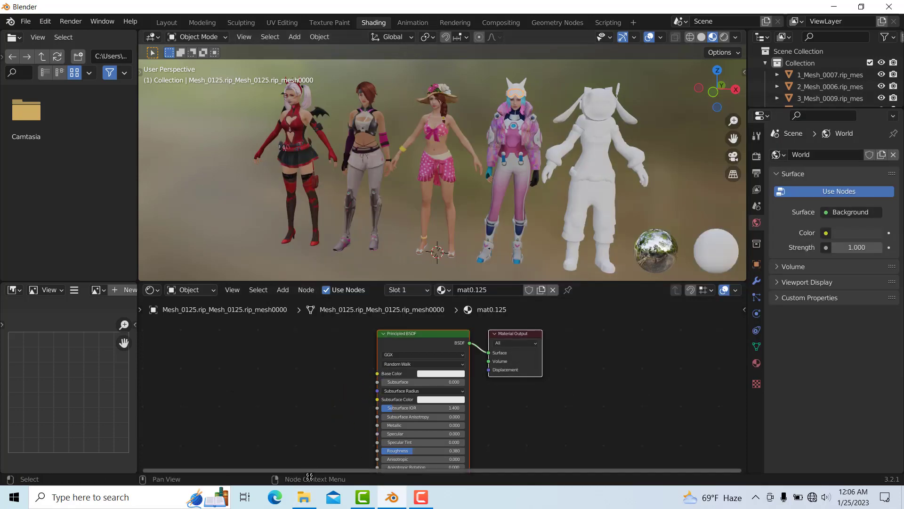
click(304, 497)
drag(395, 197, 220, 393)
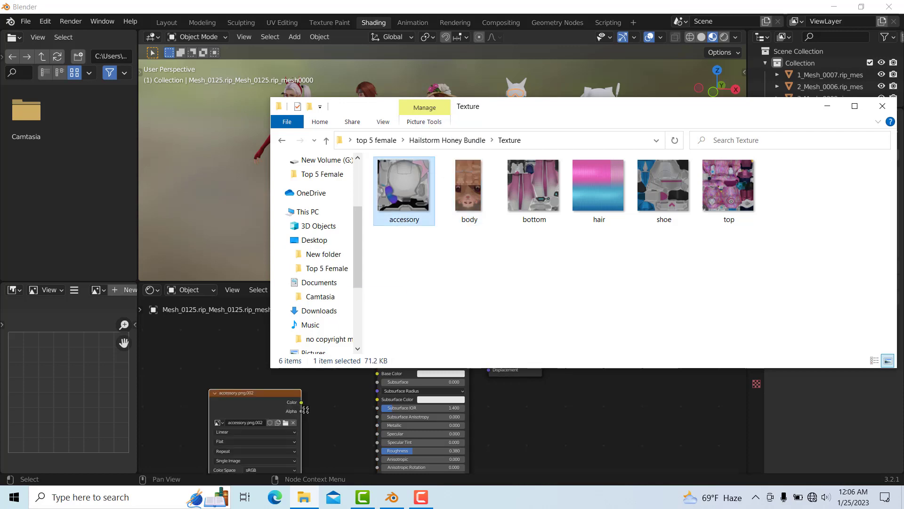
drag(301, 401, 346, 385)
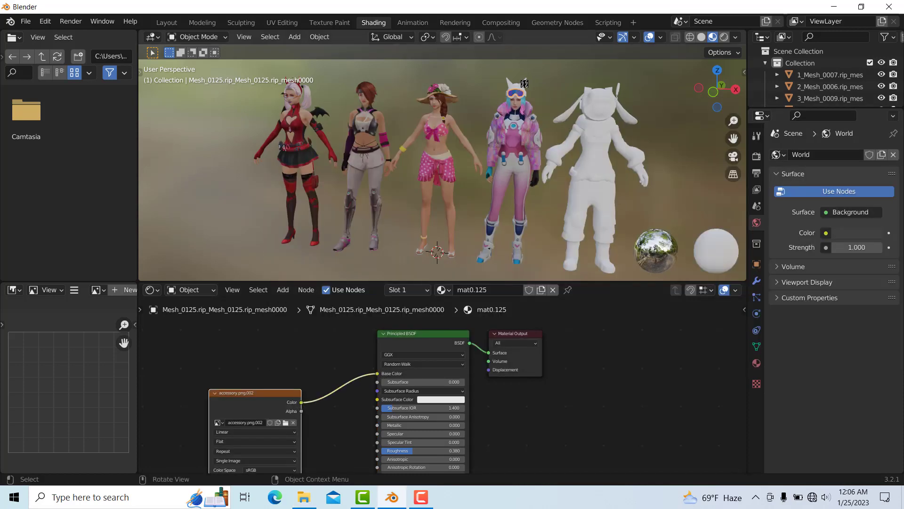
click(525, 84)
key(alt+Tab)
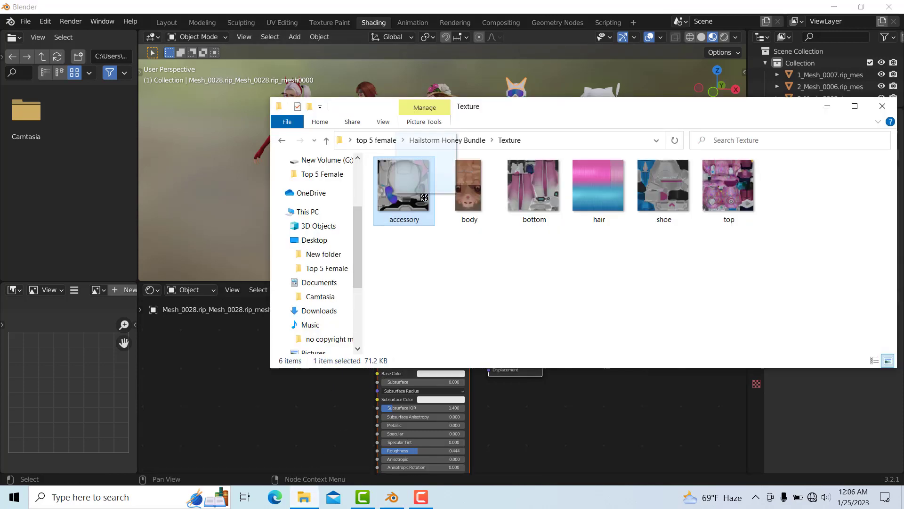
drag(425, 198, 231, 411)
drag(312, 421, 377, 373)
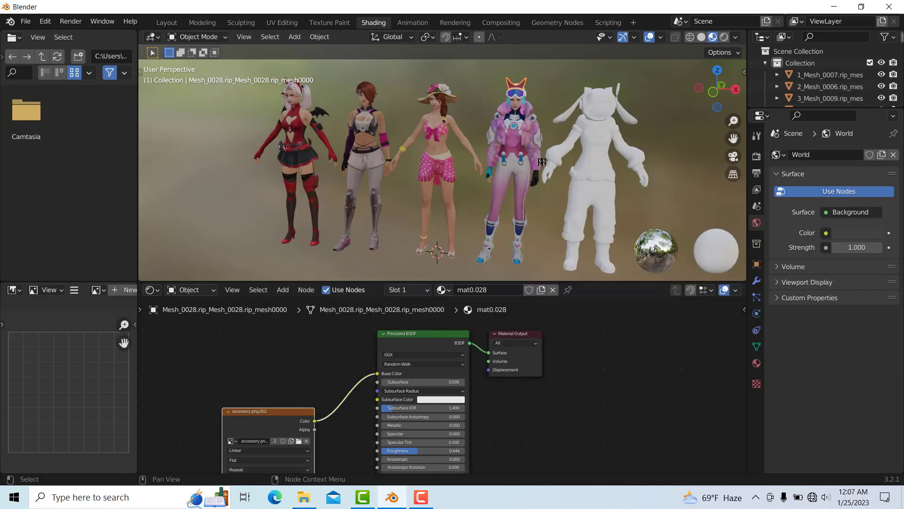
Give the fourth character's helmet accessory.png as Base Color, then return to a front view
scroll(542, 162, up, 2)
middle_drag(535, 72, 474, 81)
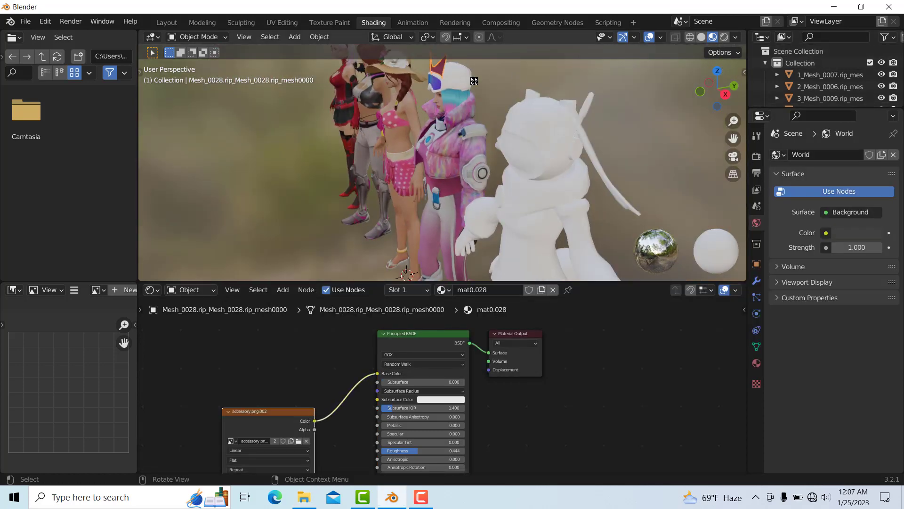
click(456, 80)
key(alt+Tab)
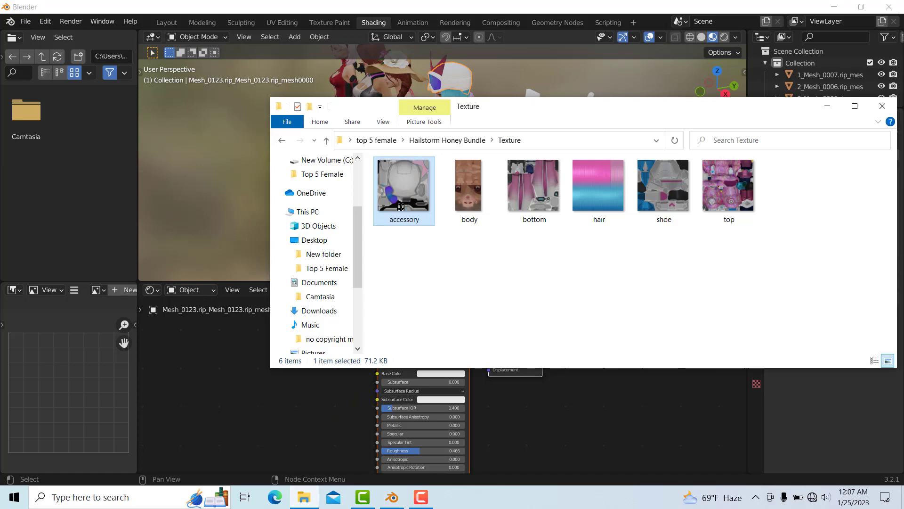
drag(282, 385, 281, 387)
drag(362, 395, 379, 373)
scroll(615, 107, down, 5)
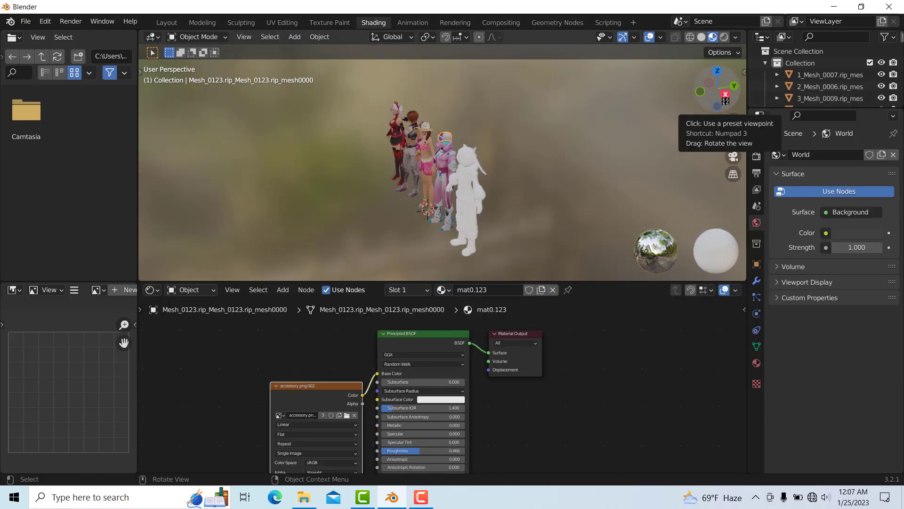
drag(725, 101, 161, 77)
click(511, 219)
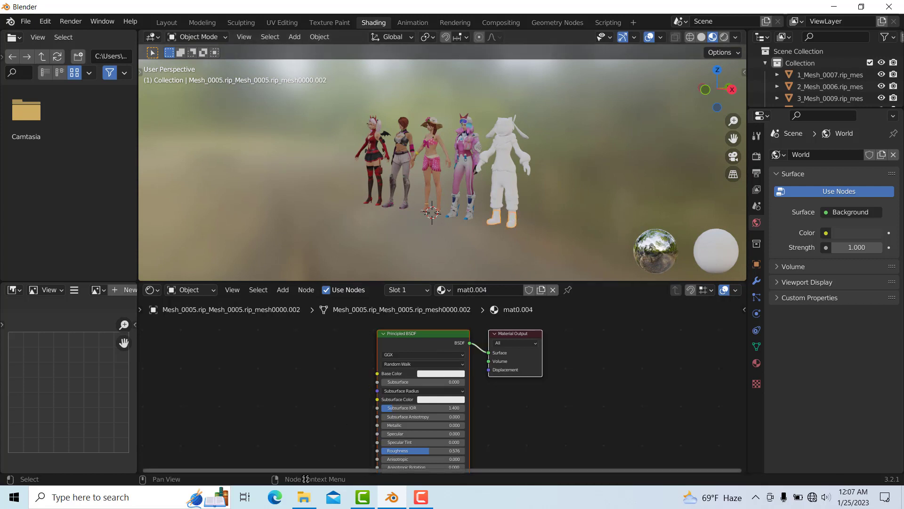
Open the Astro Egghunter Bundle's Texture folder and add the shoe texture to the shoes
click(305, 499)
click(284, 141)
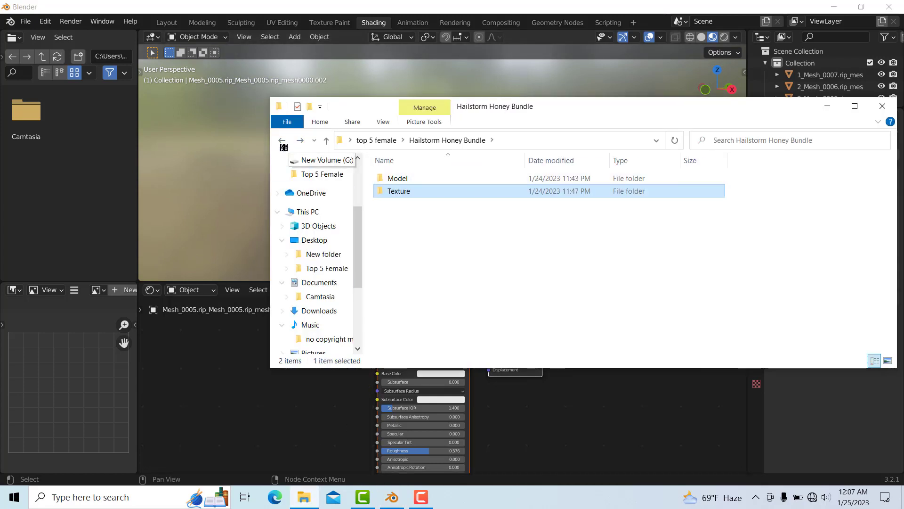
click(283, 141)
double_click(418, 182)
double_click(405, 193)
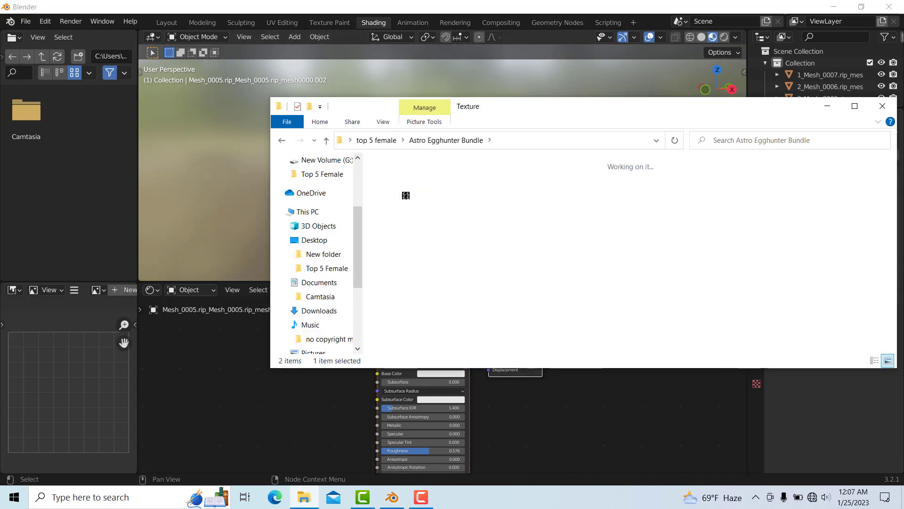
drag(683, 221, 733, 197)
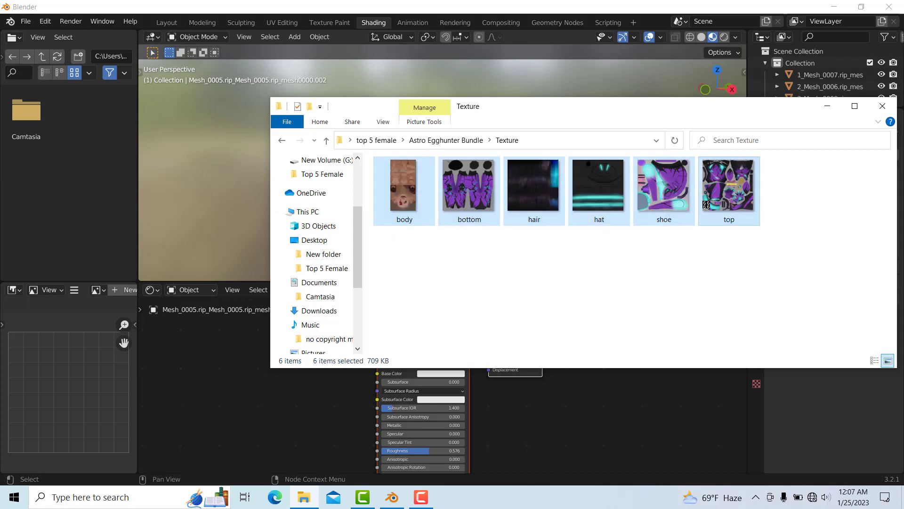
click(646, 247)
drag(664, 189, 379, 373)
key(g)
Link the bottom texture to the trousers' Base Color and add the top texture to the top
click(515, 187)
click(304, 497)
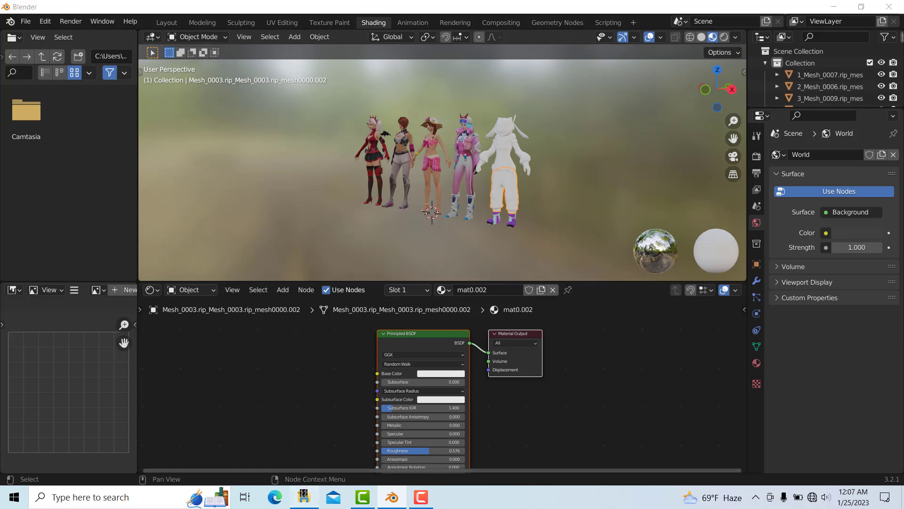
drag(490, 215, 310, 398)
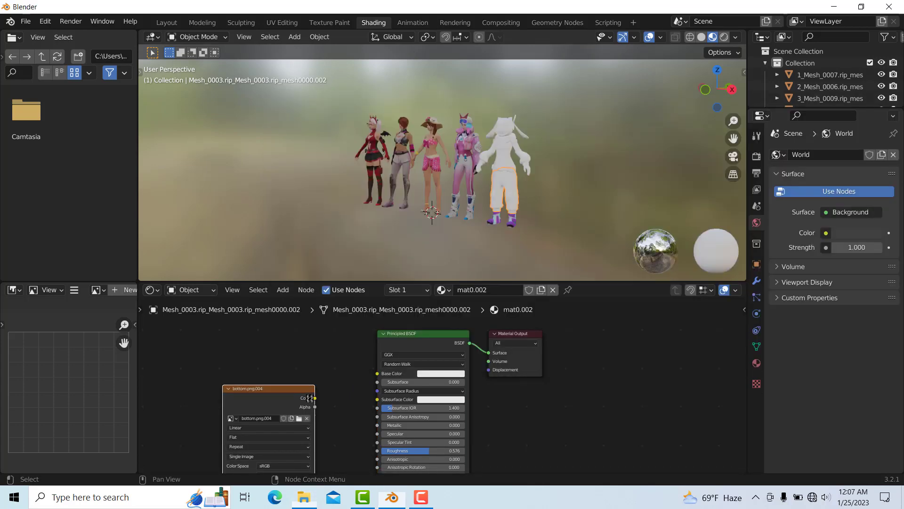
drag(384, 373, 378, 373)
click(517, 152)
click(304, 496)
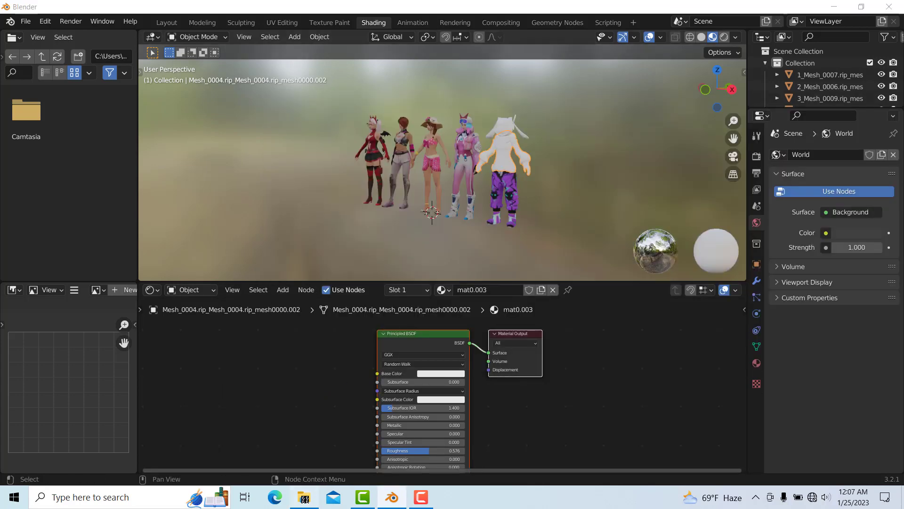
drag(728, 188, 383, 374)
Add hat.png to the hat's material and connect it to Base Color
click(509, 121)
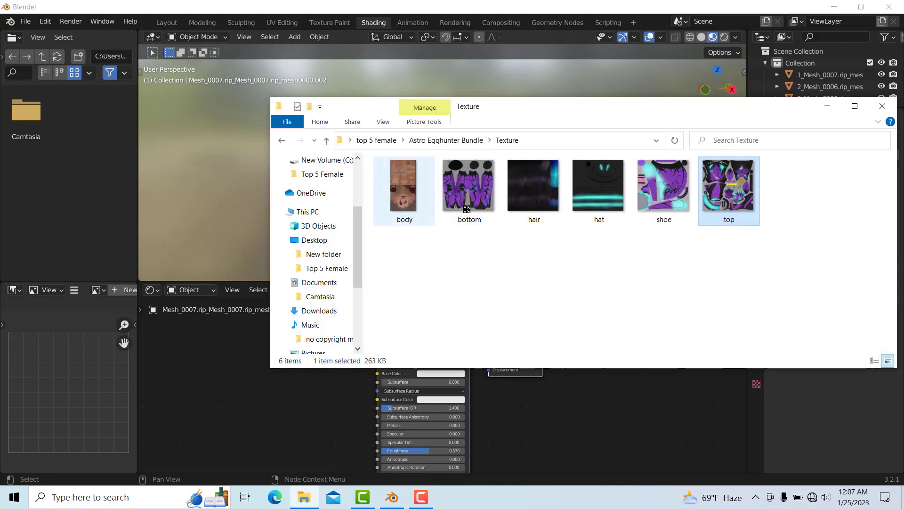
click(304, 497)
drag(577, 191, 230, 384)
click(293, 390)
drag(294, 390, 377, 374)
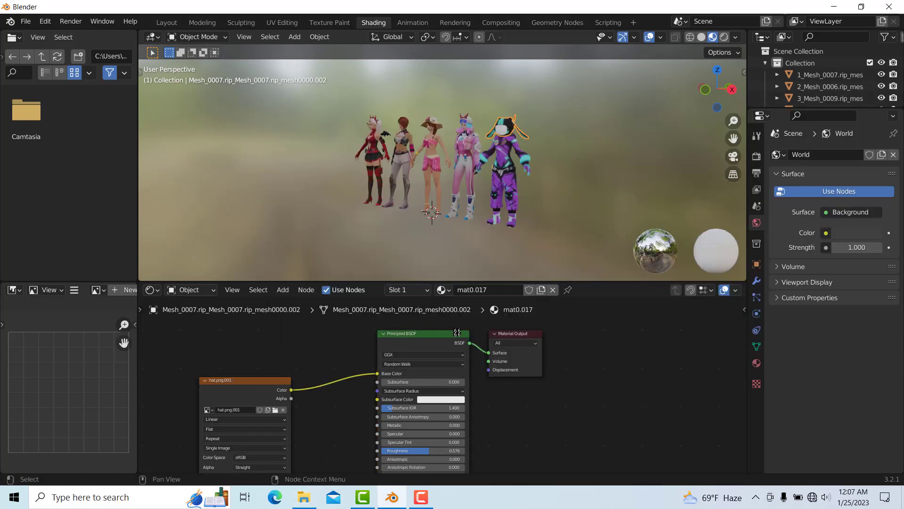
Select the white face piece, reselect the hat, and enlarge the Outliner to show more meshes
click(538, 108)
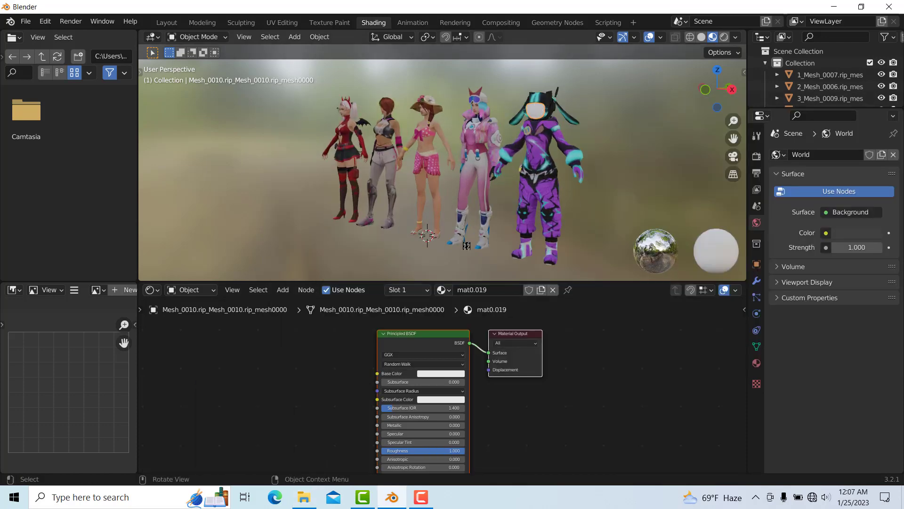
click(304, 497)
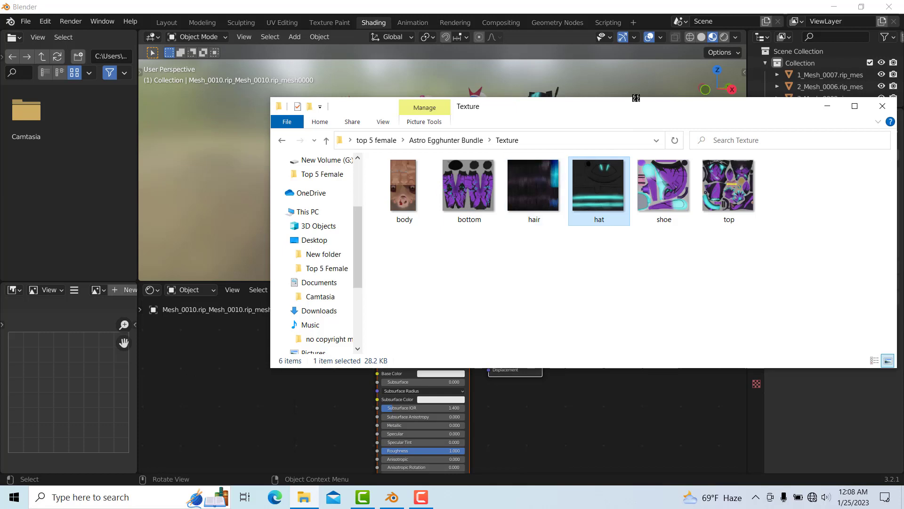
click(655, 85)
click(541, 103)
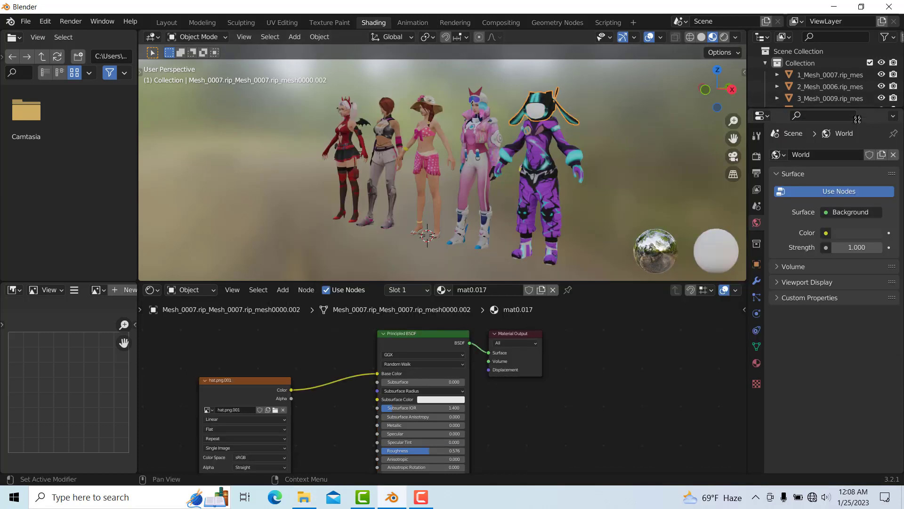
drag(868, 107, 876, 248)
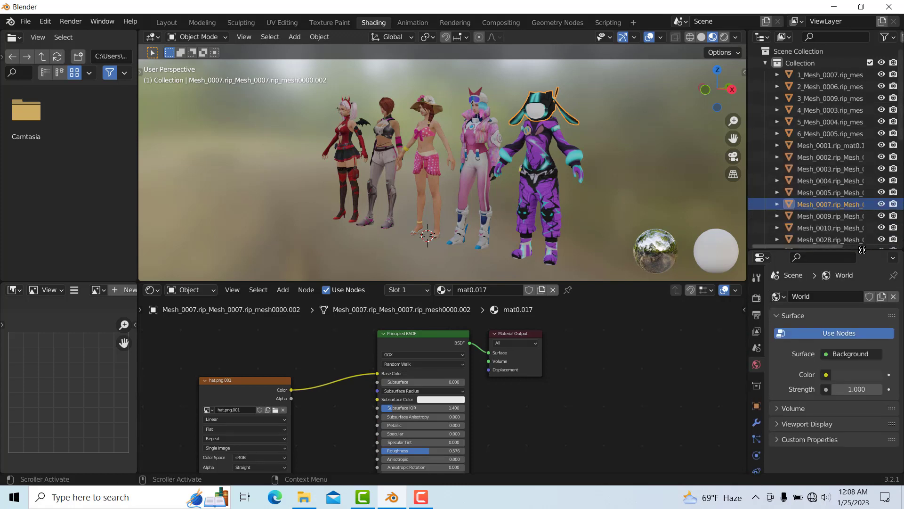
Add the hair texture to the Mesh_0009 head piece and hide Mesh_0010 with H
click(541, 100)
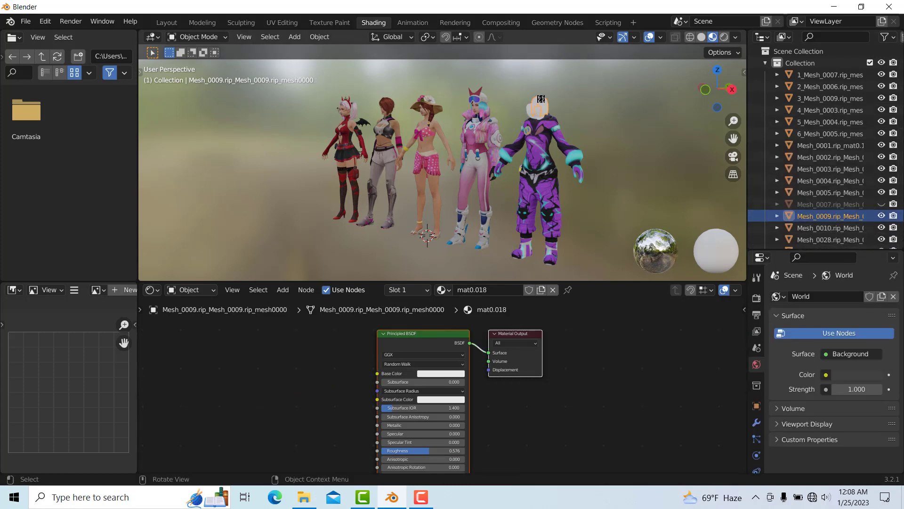
click(304, 497)
drag(533, 189, 309, 397)
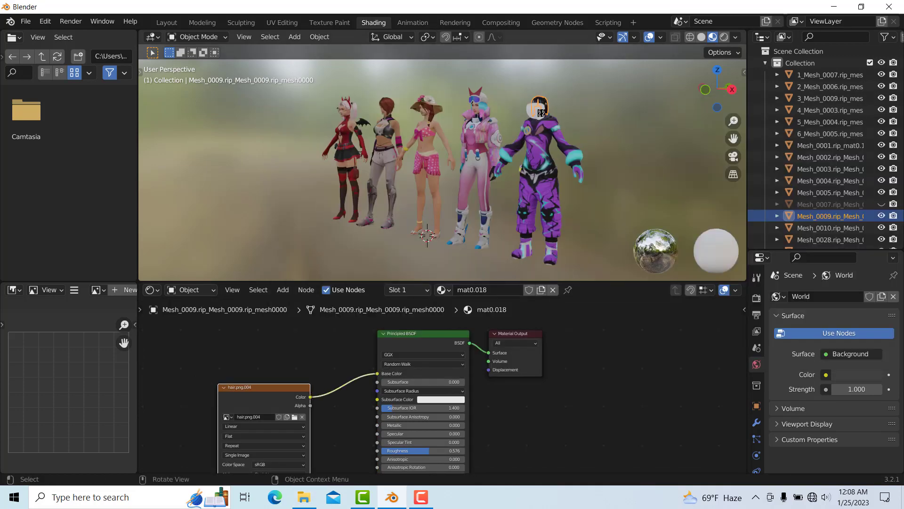
click(542, 112)
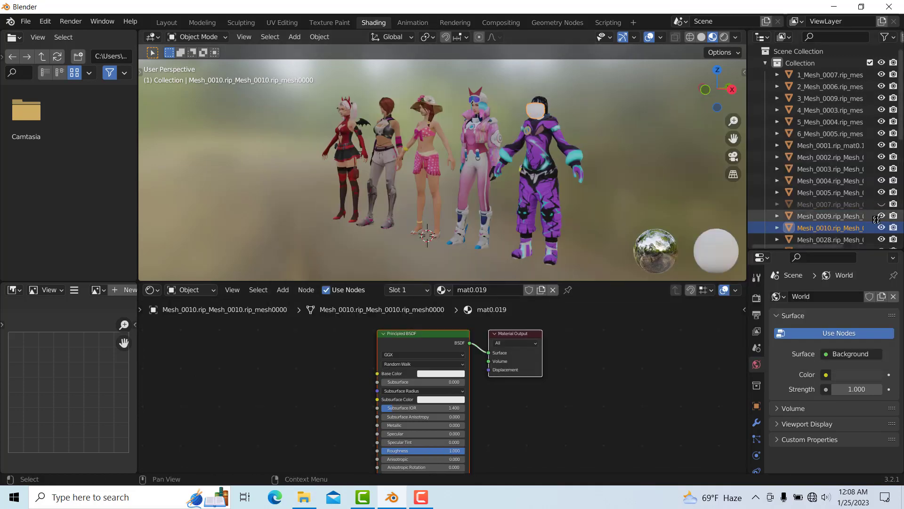
key(h)
Connect the body texture to Base Color on the Mesh_0002 face
click(536, 112)
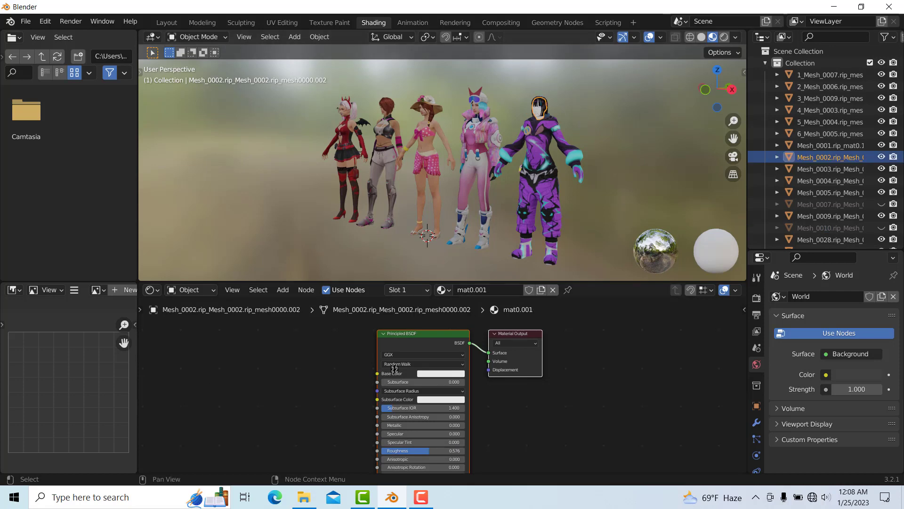
click(304, 497)
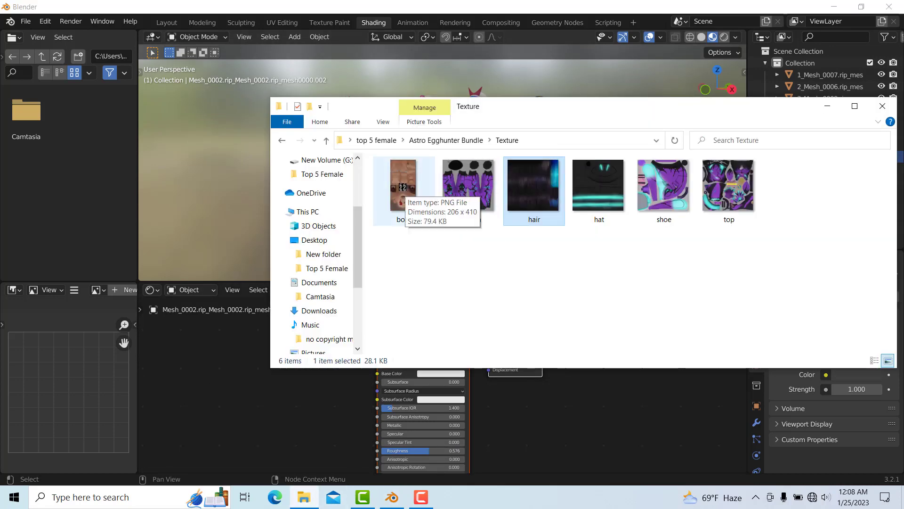
drag(405, 188, 241, 383)
drag(321, 393, 393, 382)
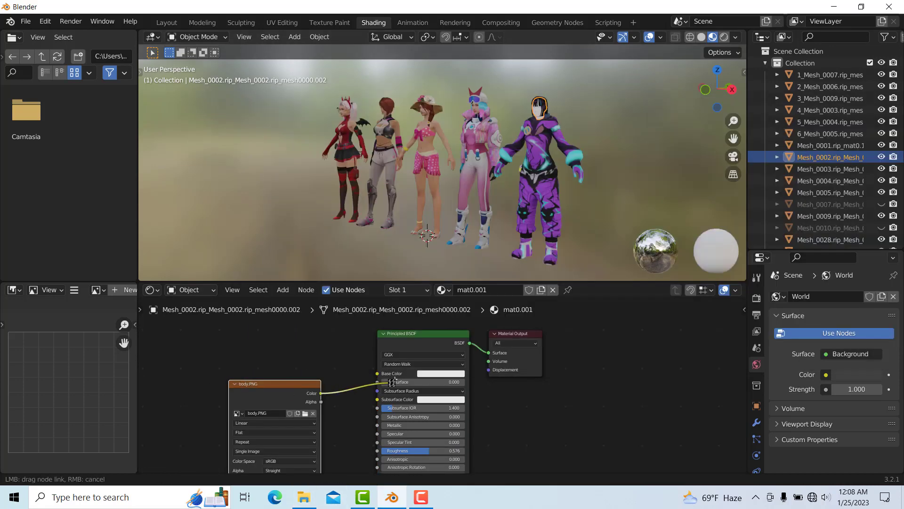
click(596, 107)
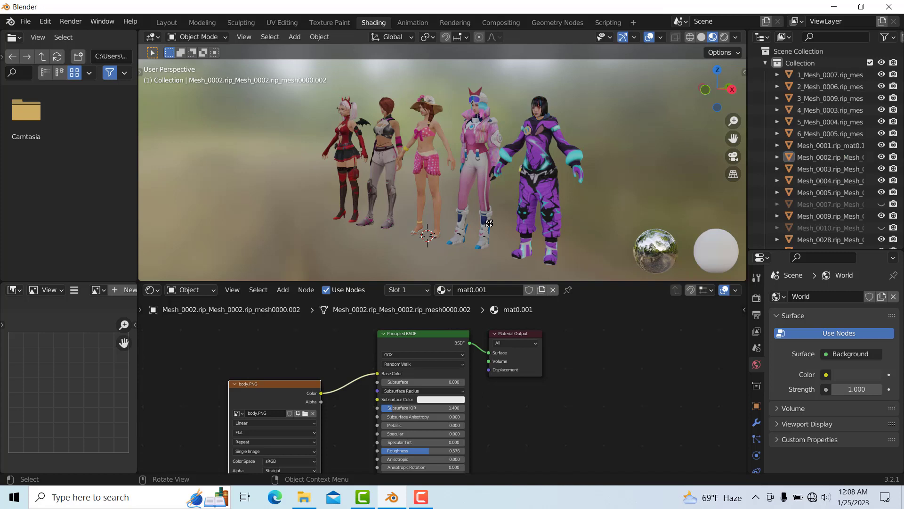
Unhide Mesh_0010, feed hat.png into its Base Color, and return to Layout
click(881, 228)
click(533, 109)
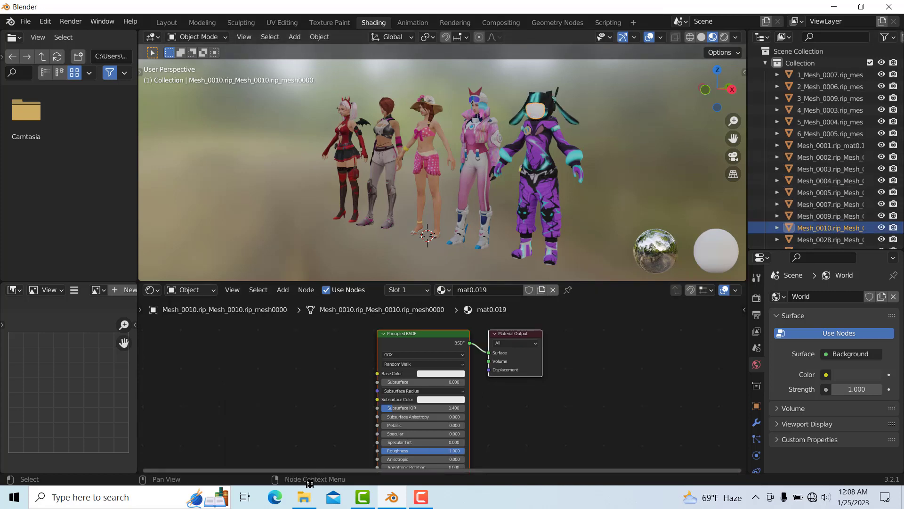
click(303, 497)
drag(624, 193, 258, 375)
drag(339, 383, 381, 376)
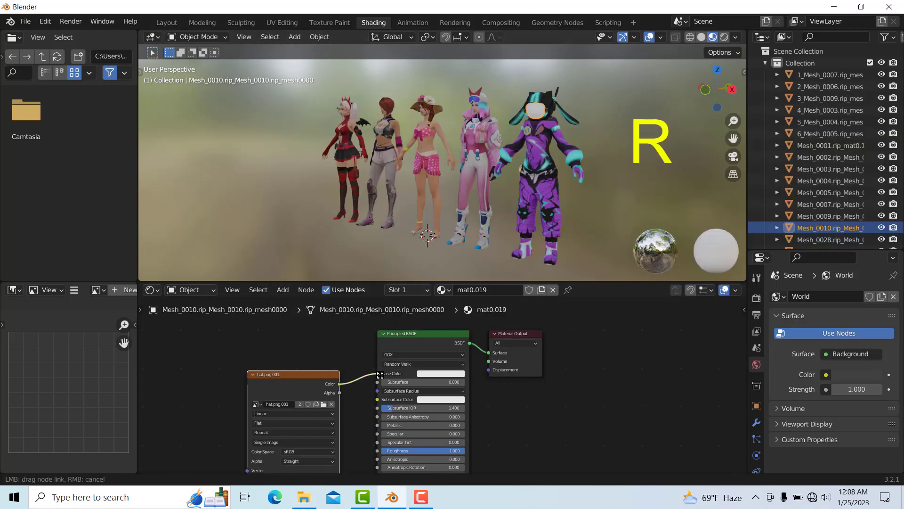
click(621, 161)
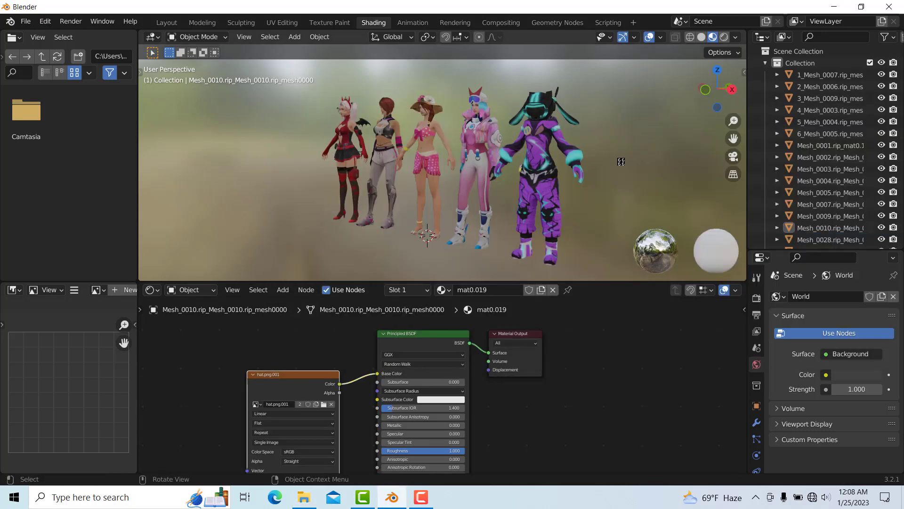
click(163, 22)
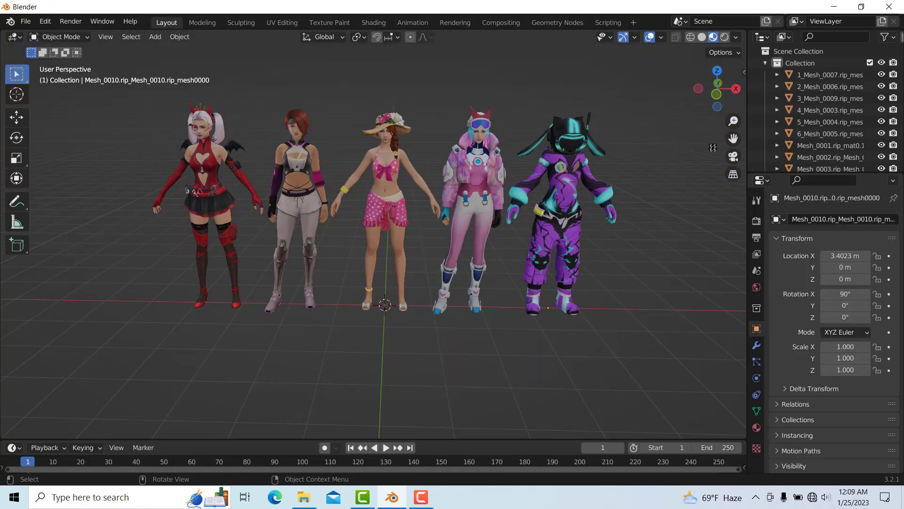